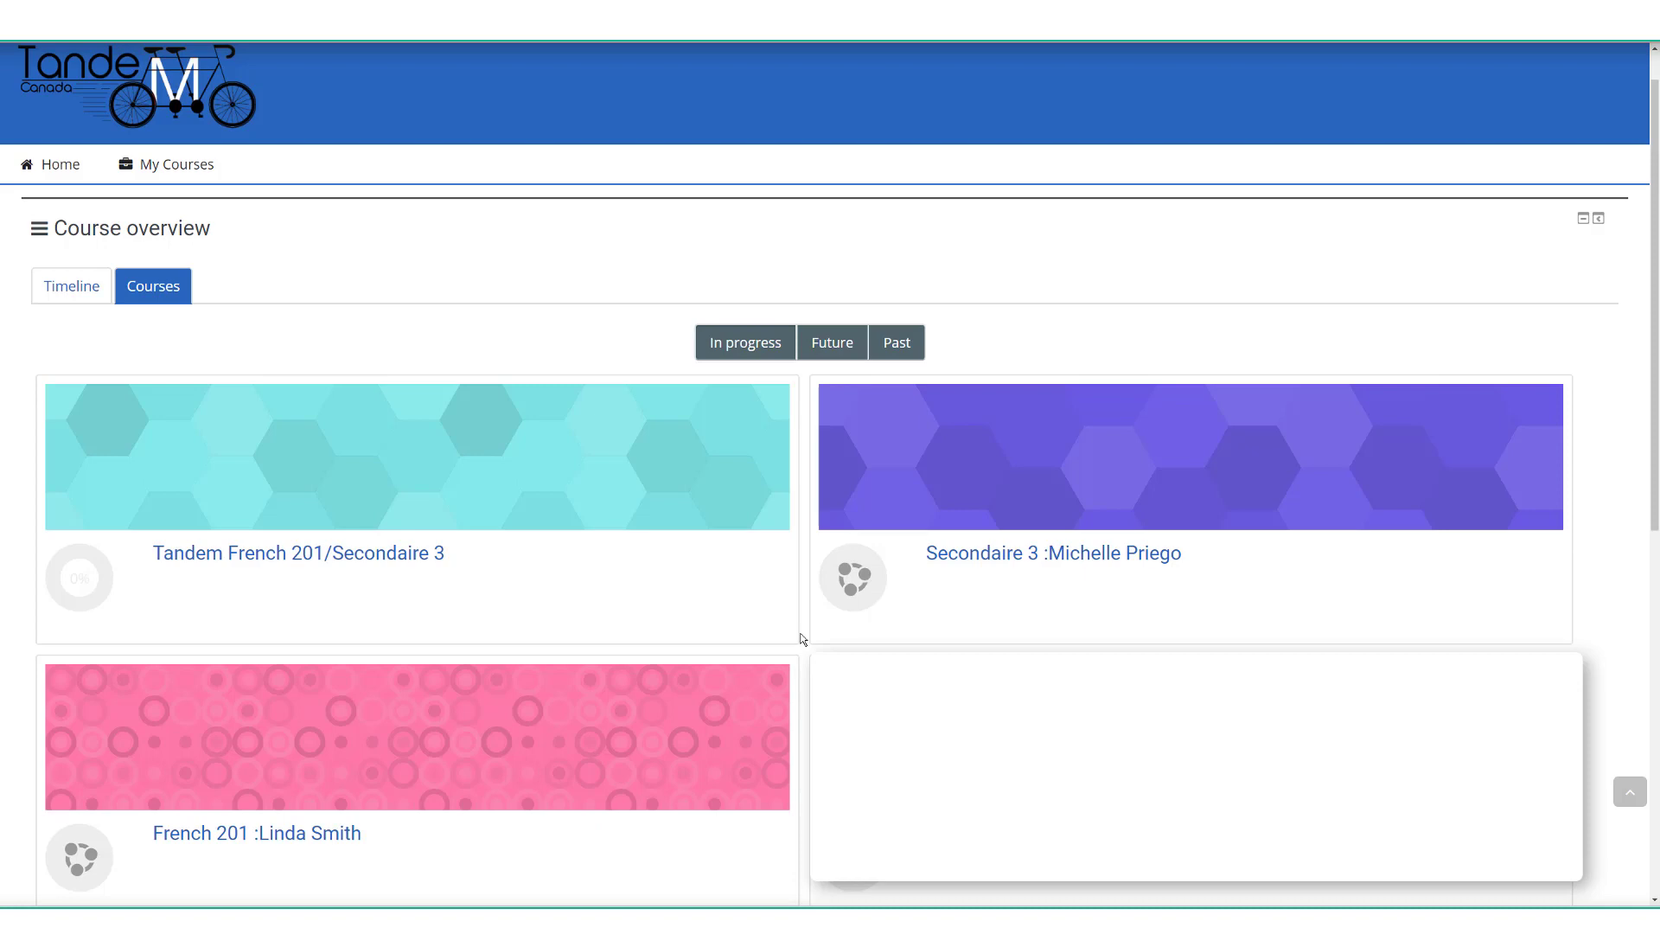
Step: Open the Tandem French 201/Secondaire 3 course and turn editing on
scroll(803, 640, "down", 1)
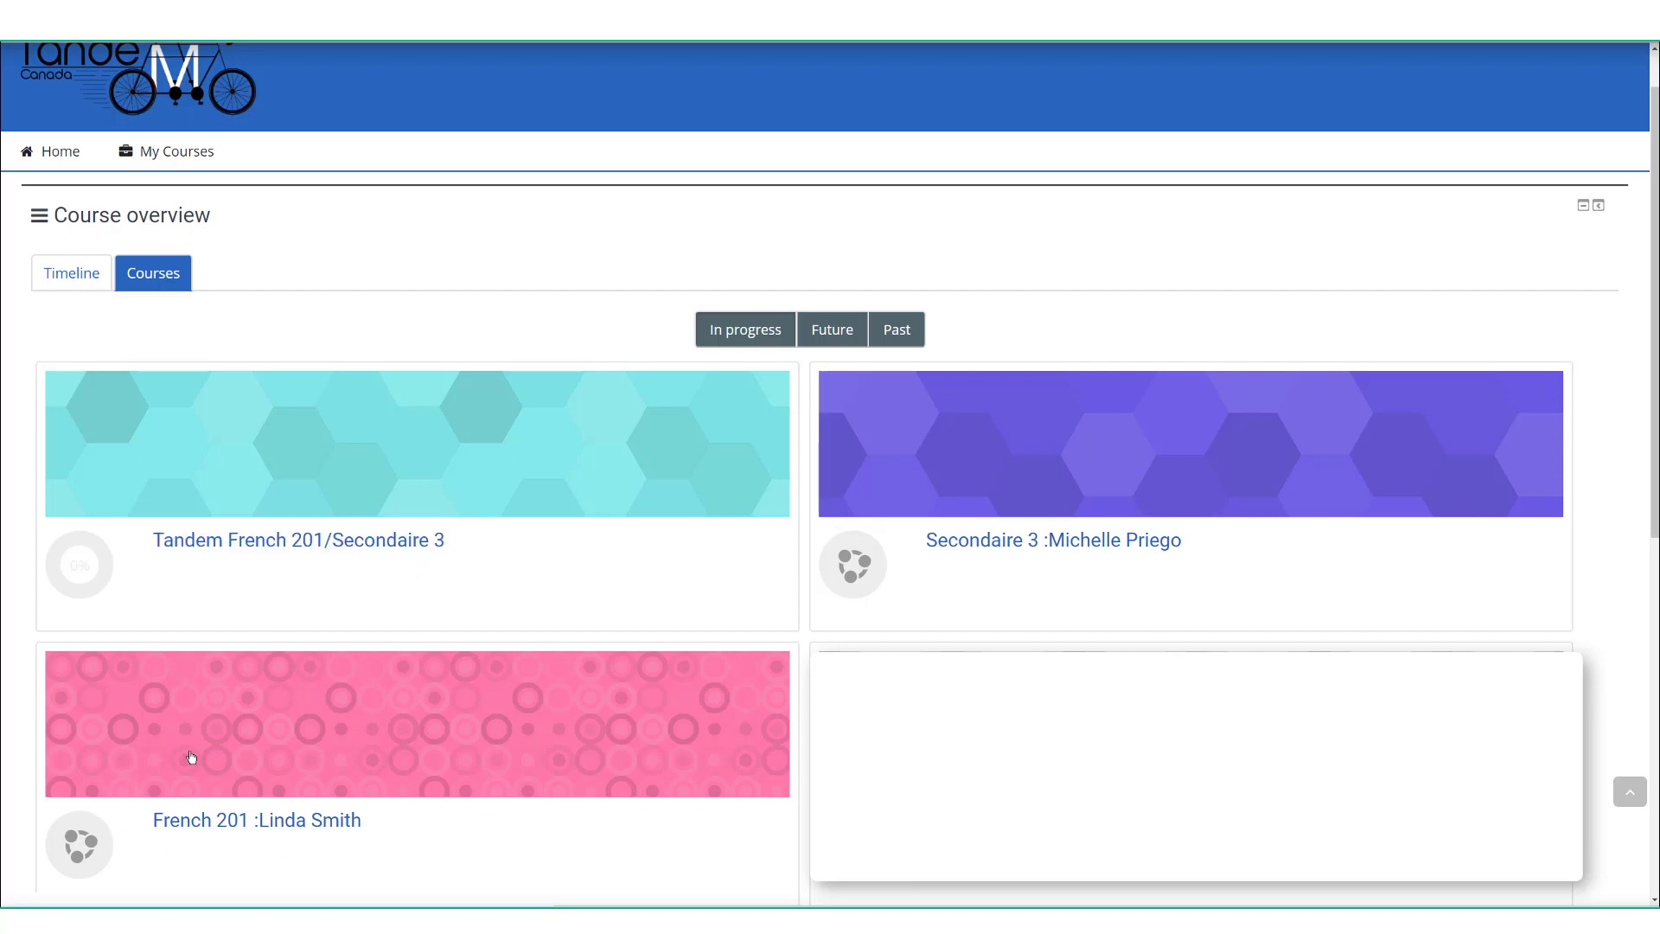
left_click_drag(352, 845, 155, 827)
left_click(149, 805)
left_click(264, 551)
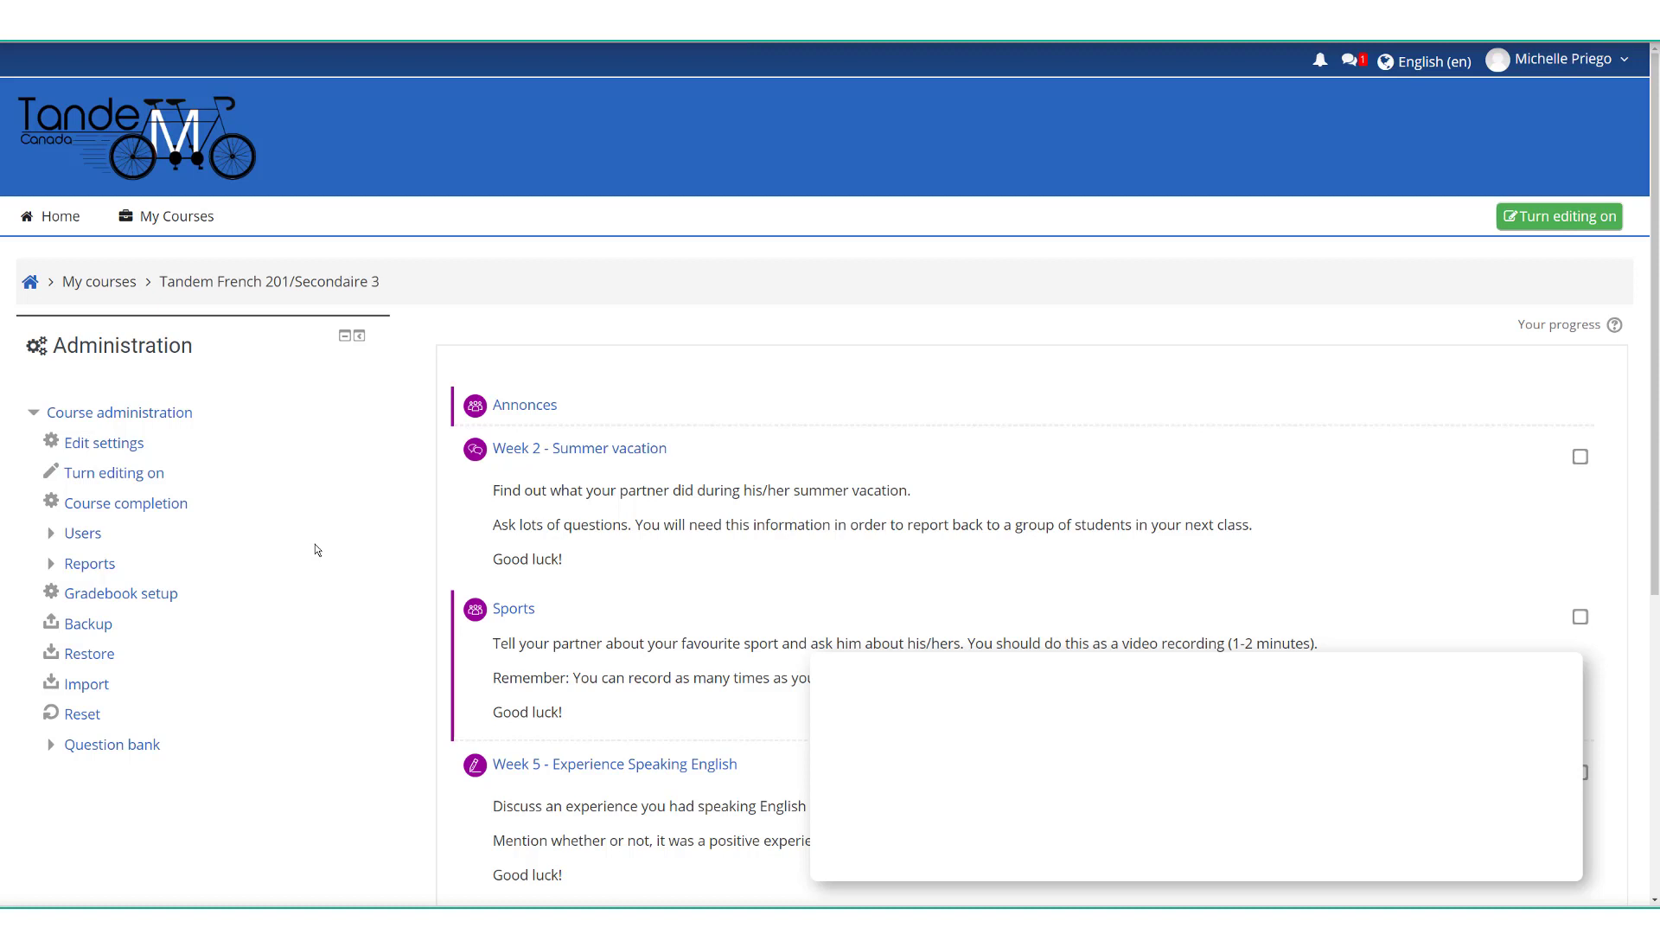
left_click(1549, 216)
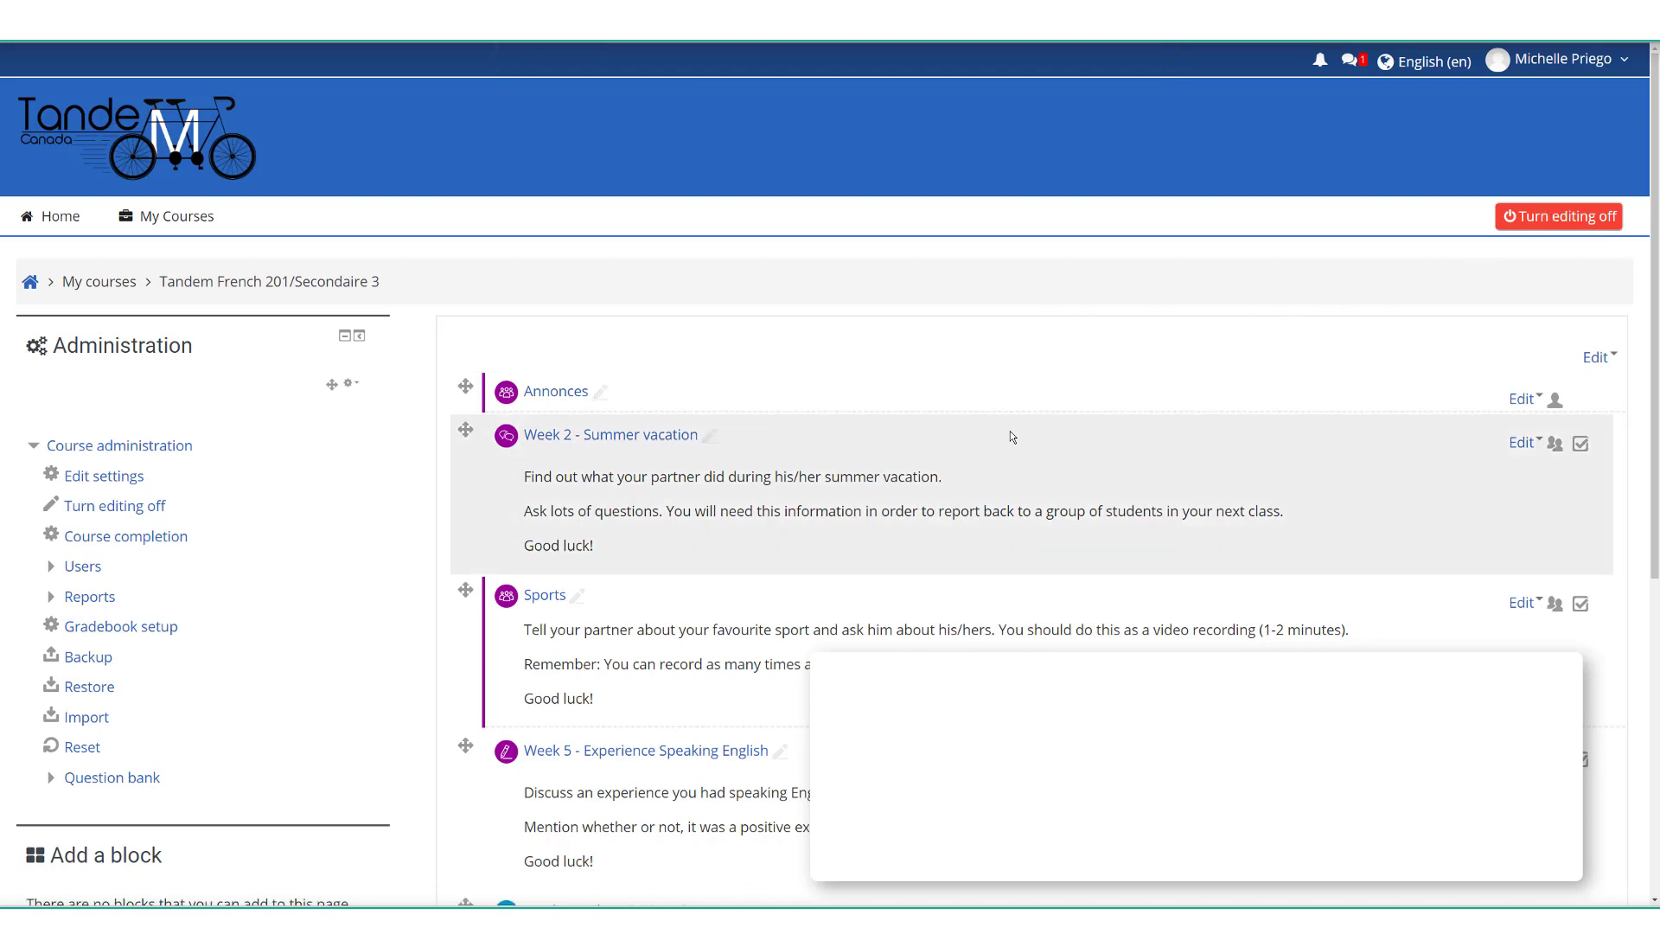
Step: Add a new BigBlueButtonBN activity to the course
scroll(1063, 463, "down", 5)
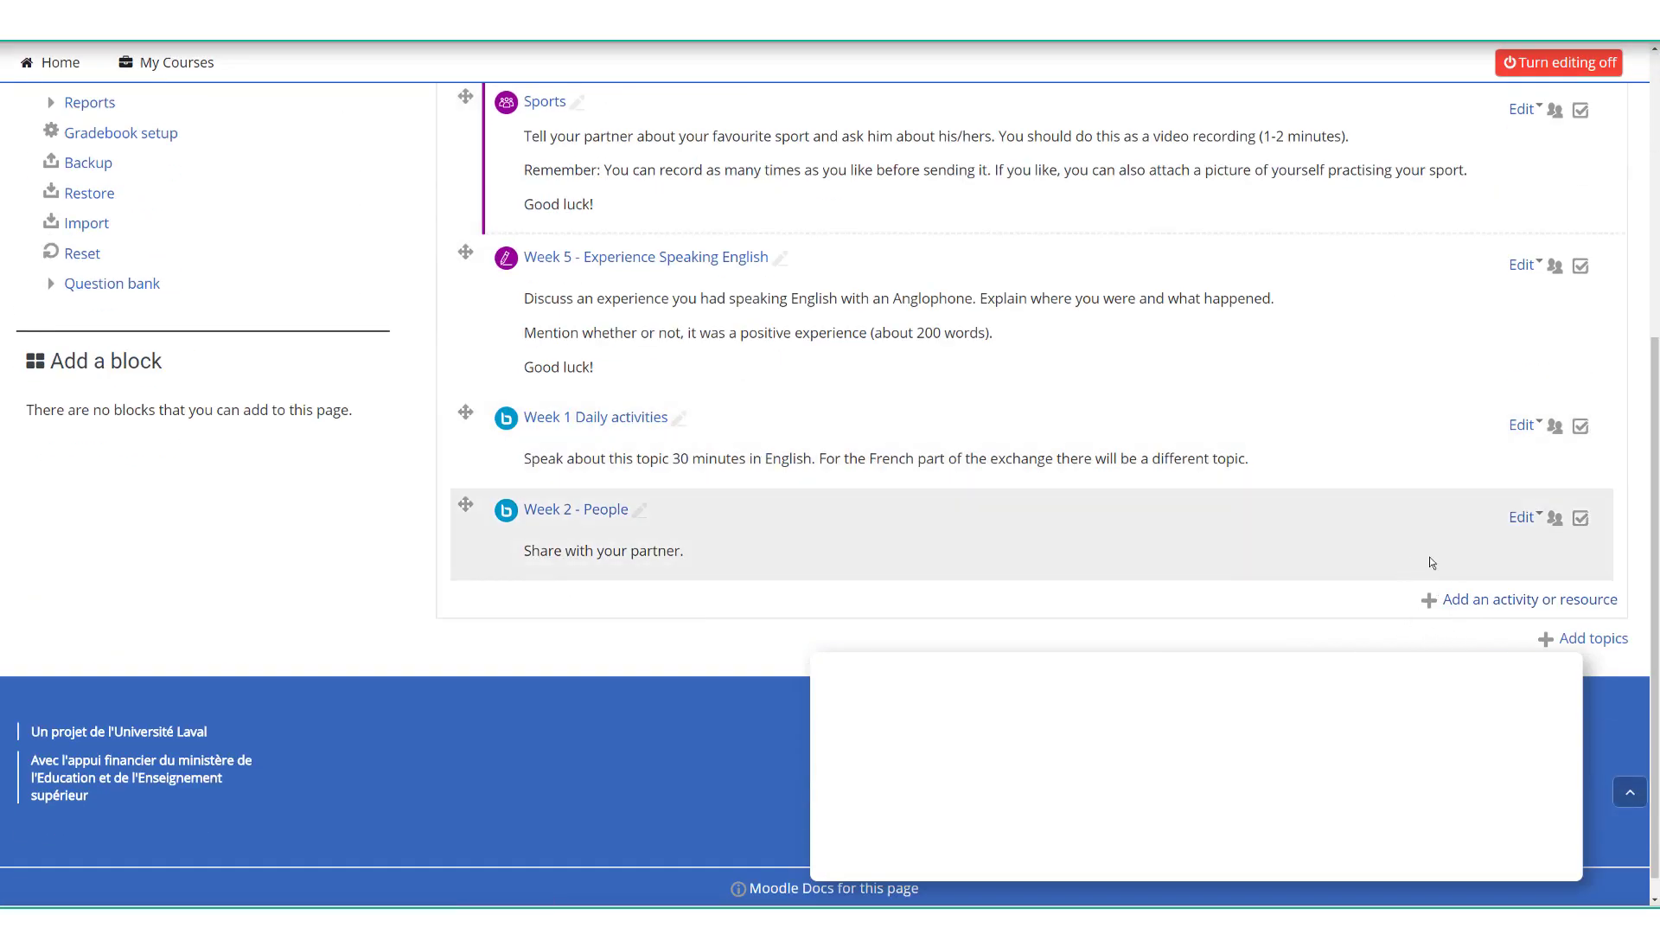
left_click(1481, 608)
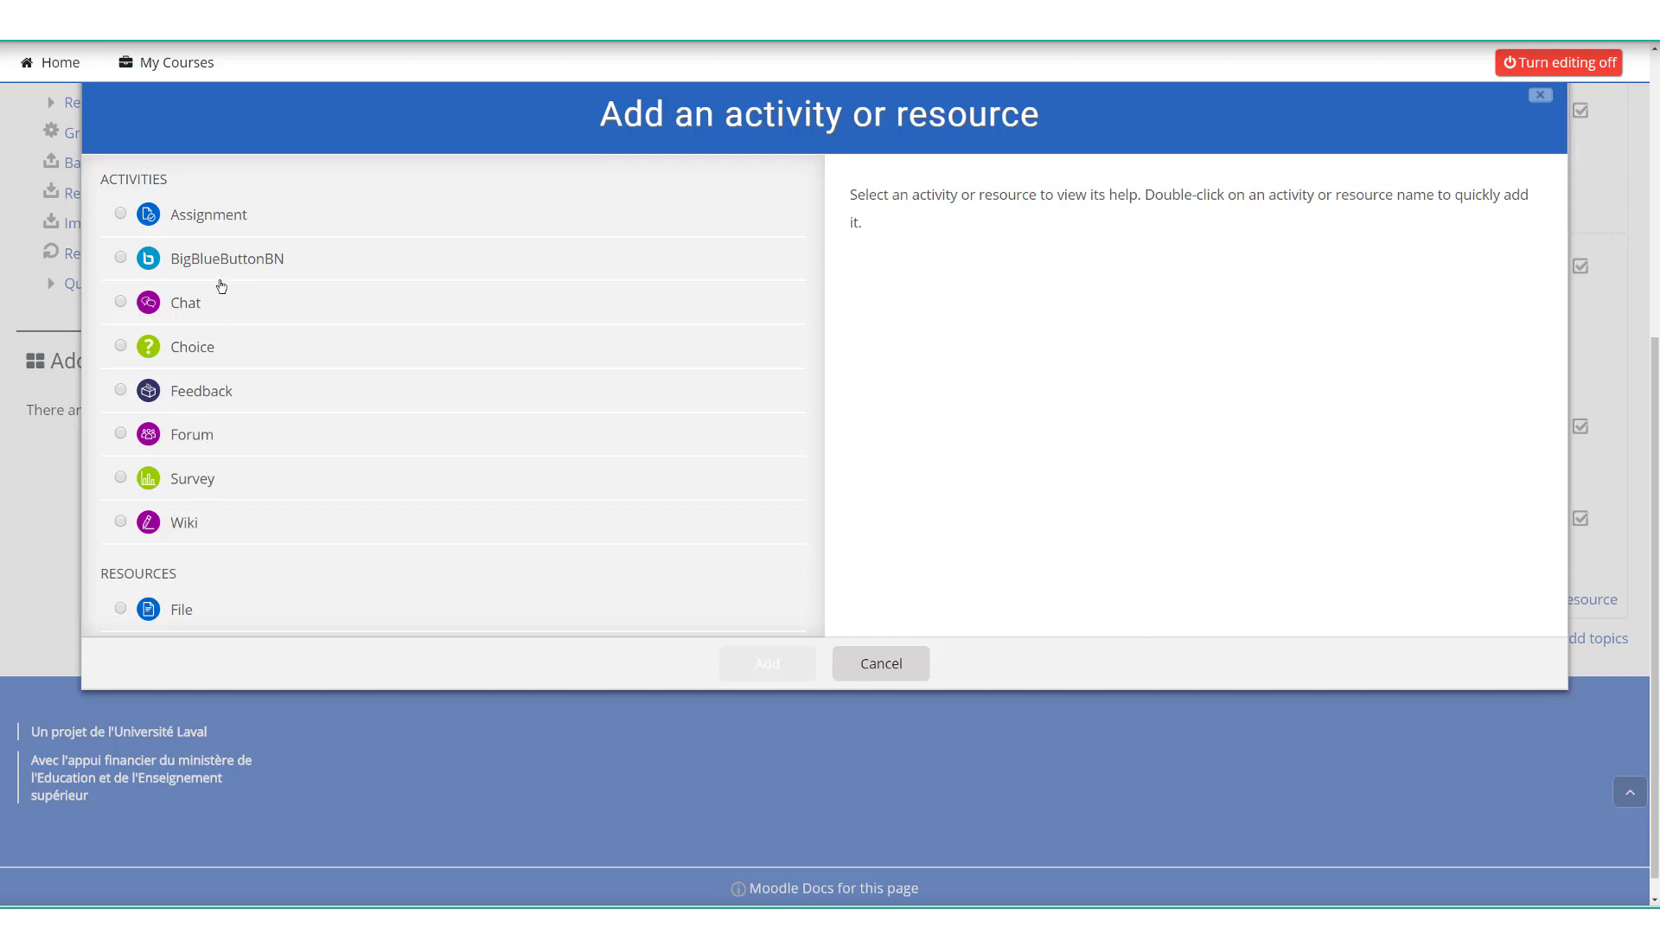
left_click(120, 259)
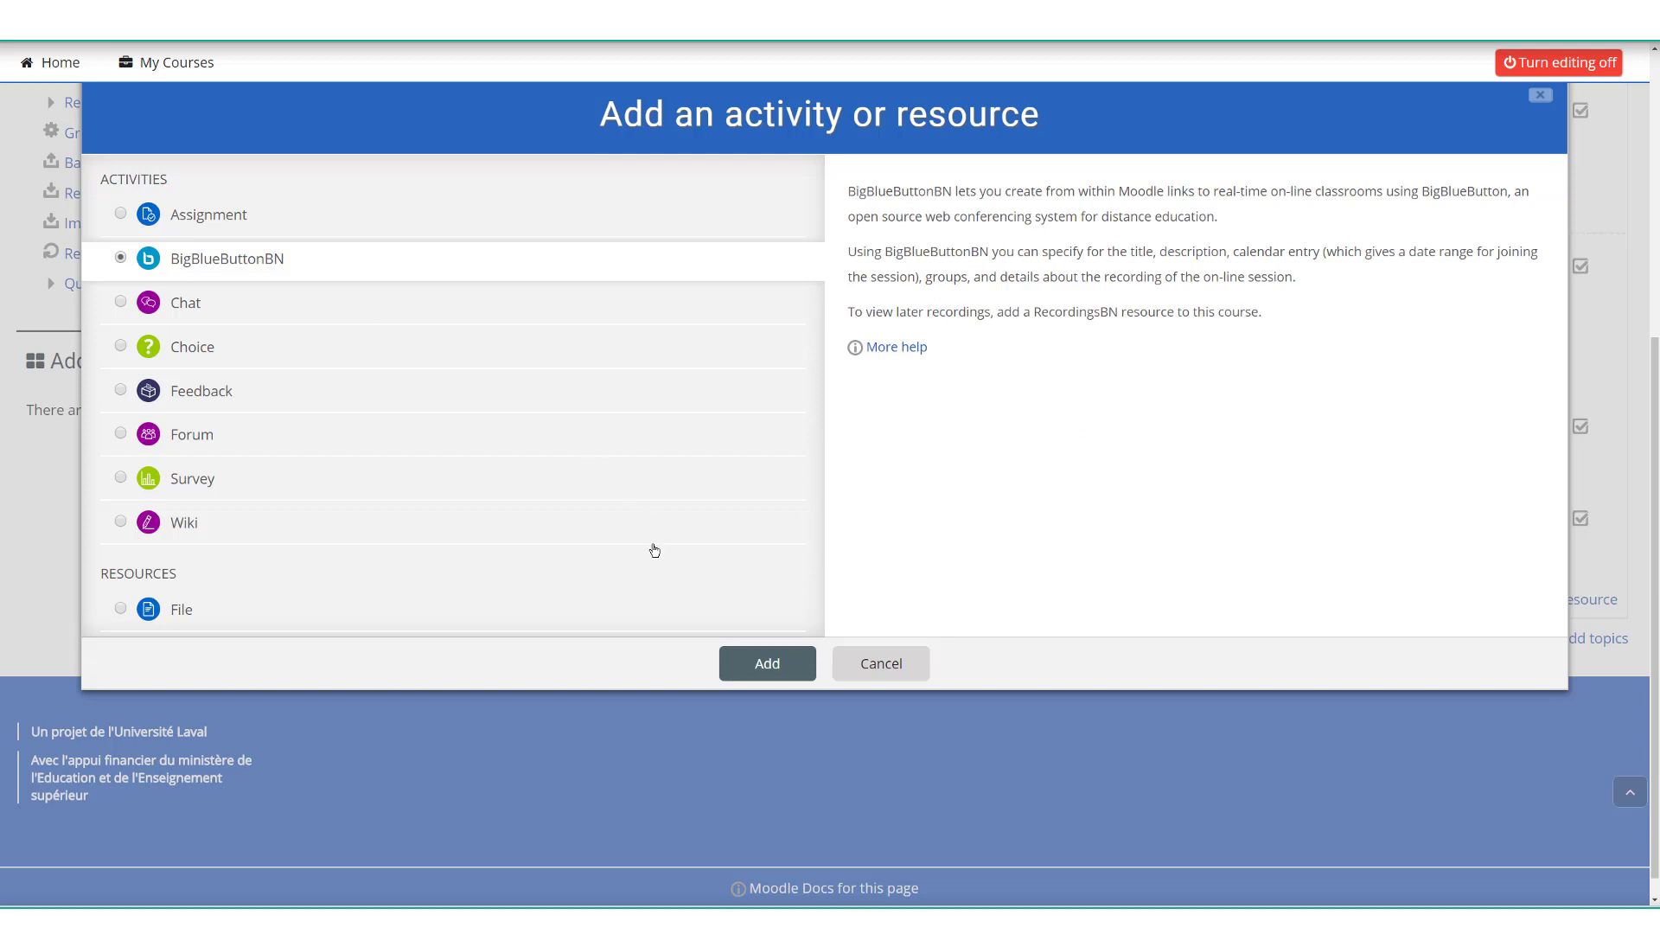
left_click(769, 666)
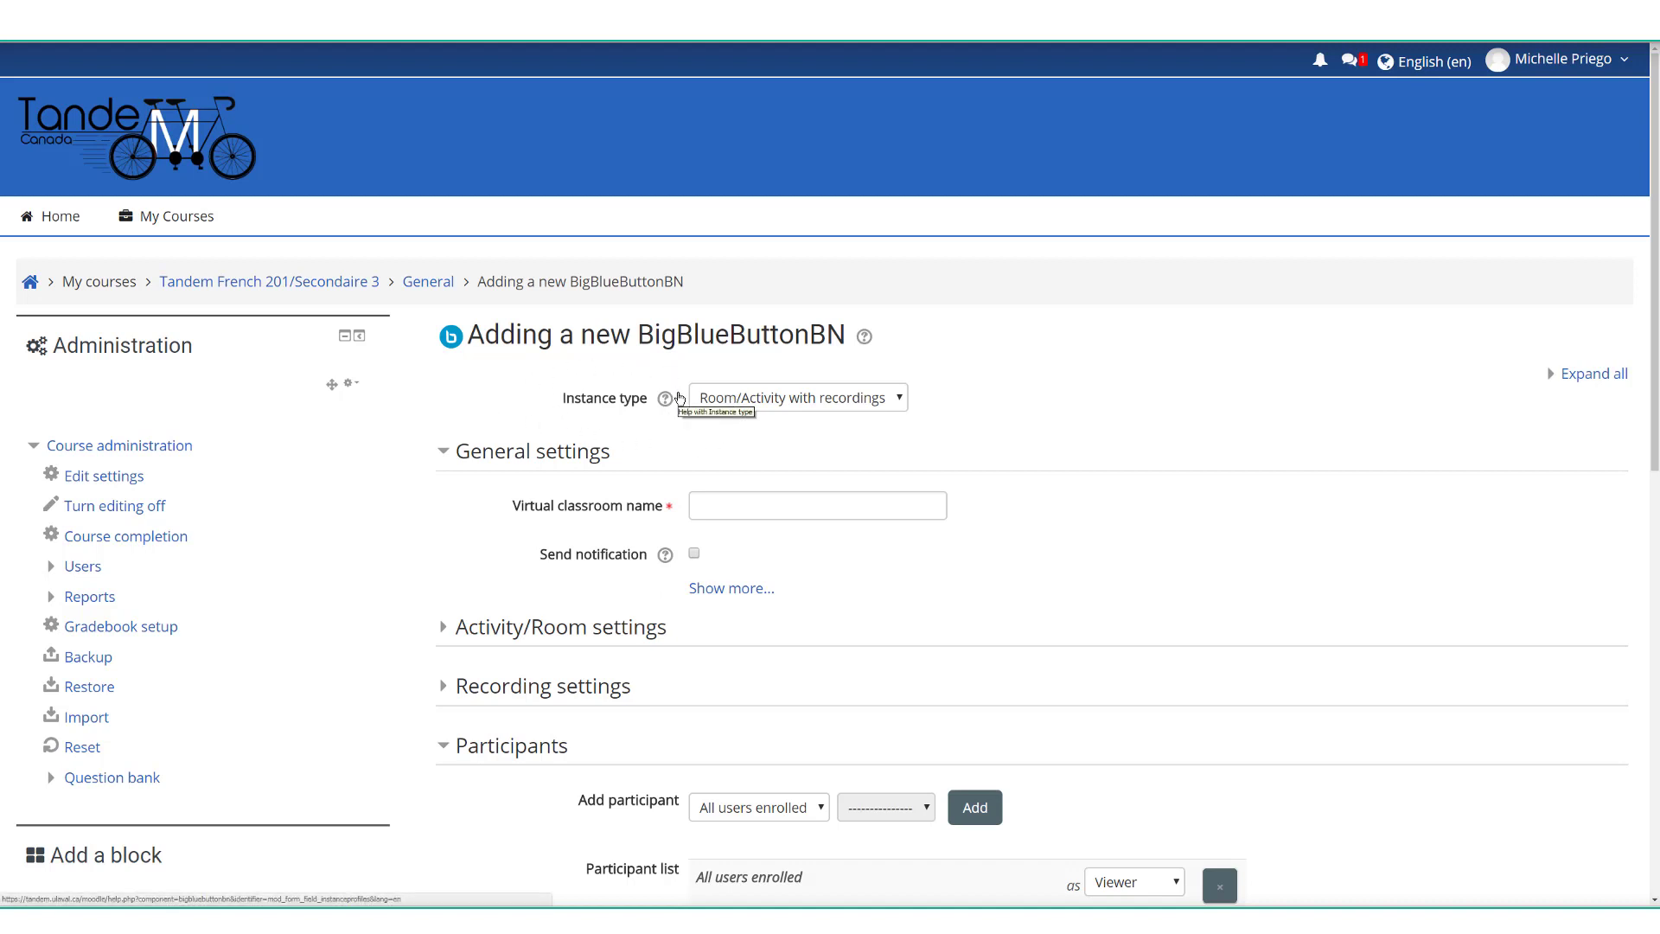
Step: Choose the Room/Activity with recordings instance type, name the virtual classroom ".Week 3 - Animals", and enable sending a notification
left_click(742, 403)
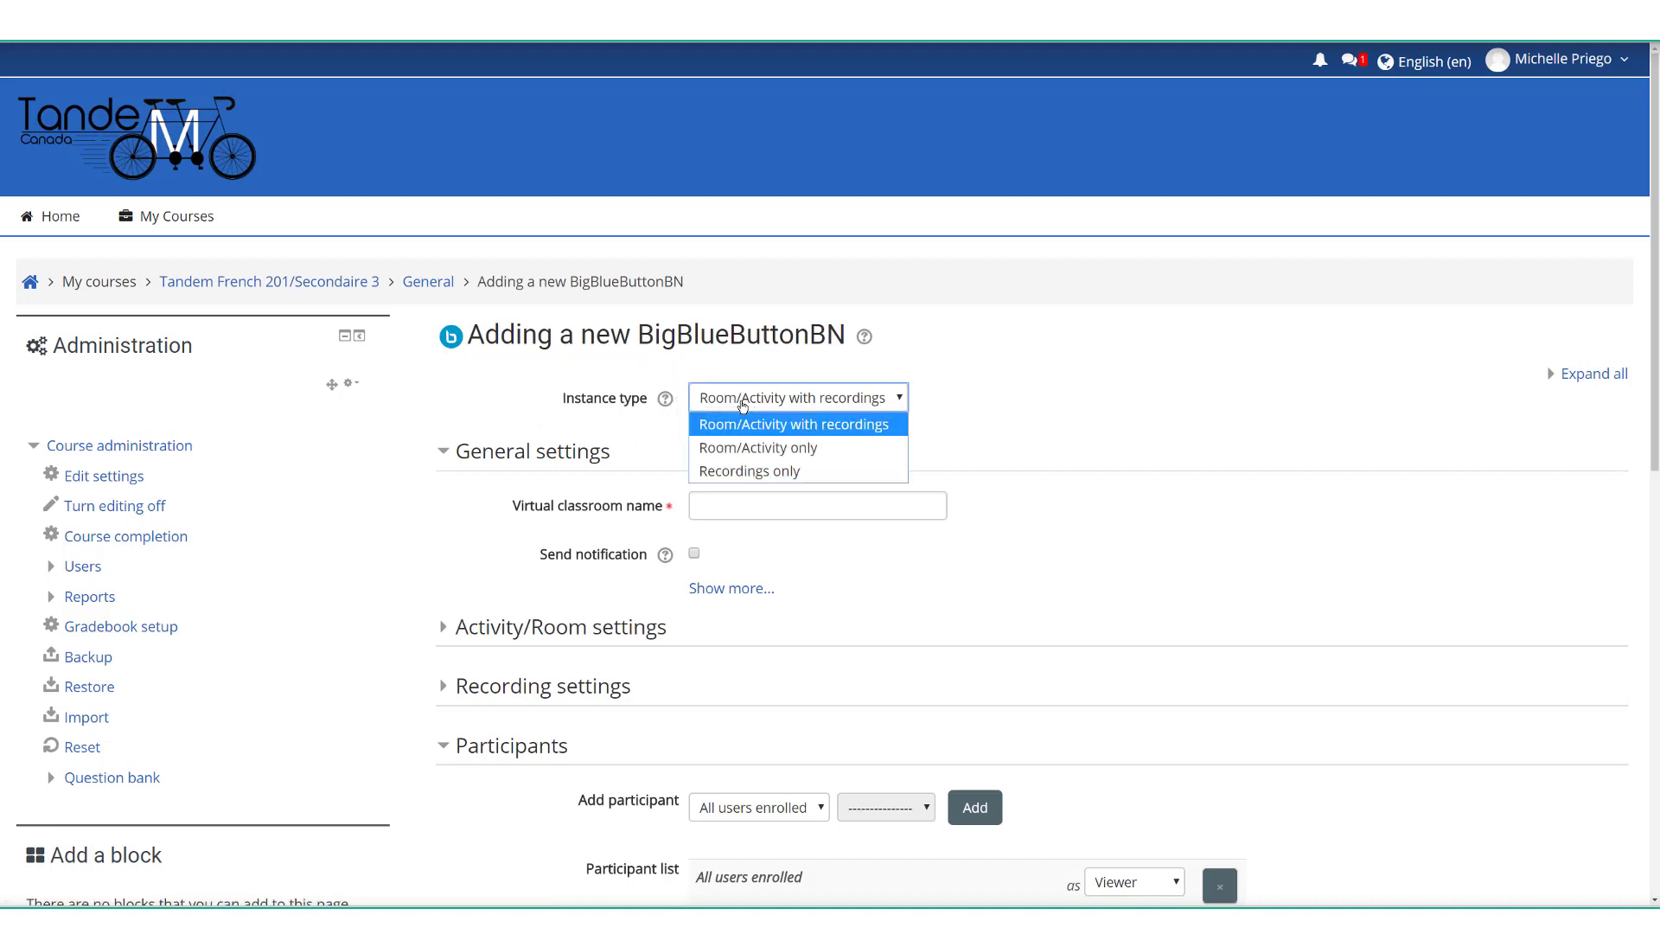
left_click(878, 426)
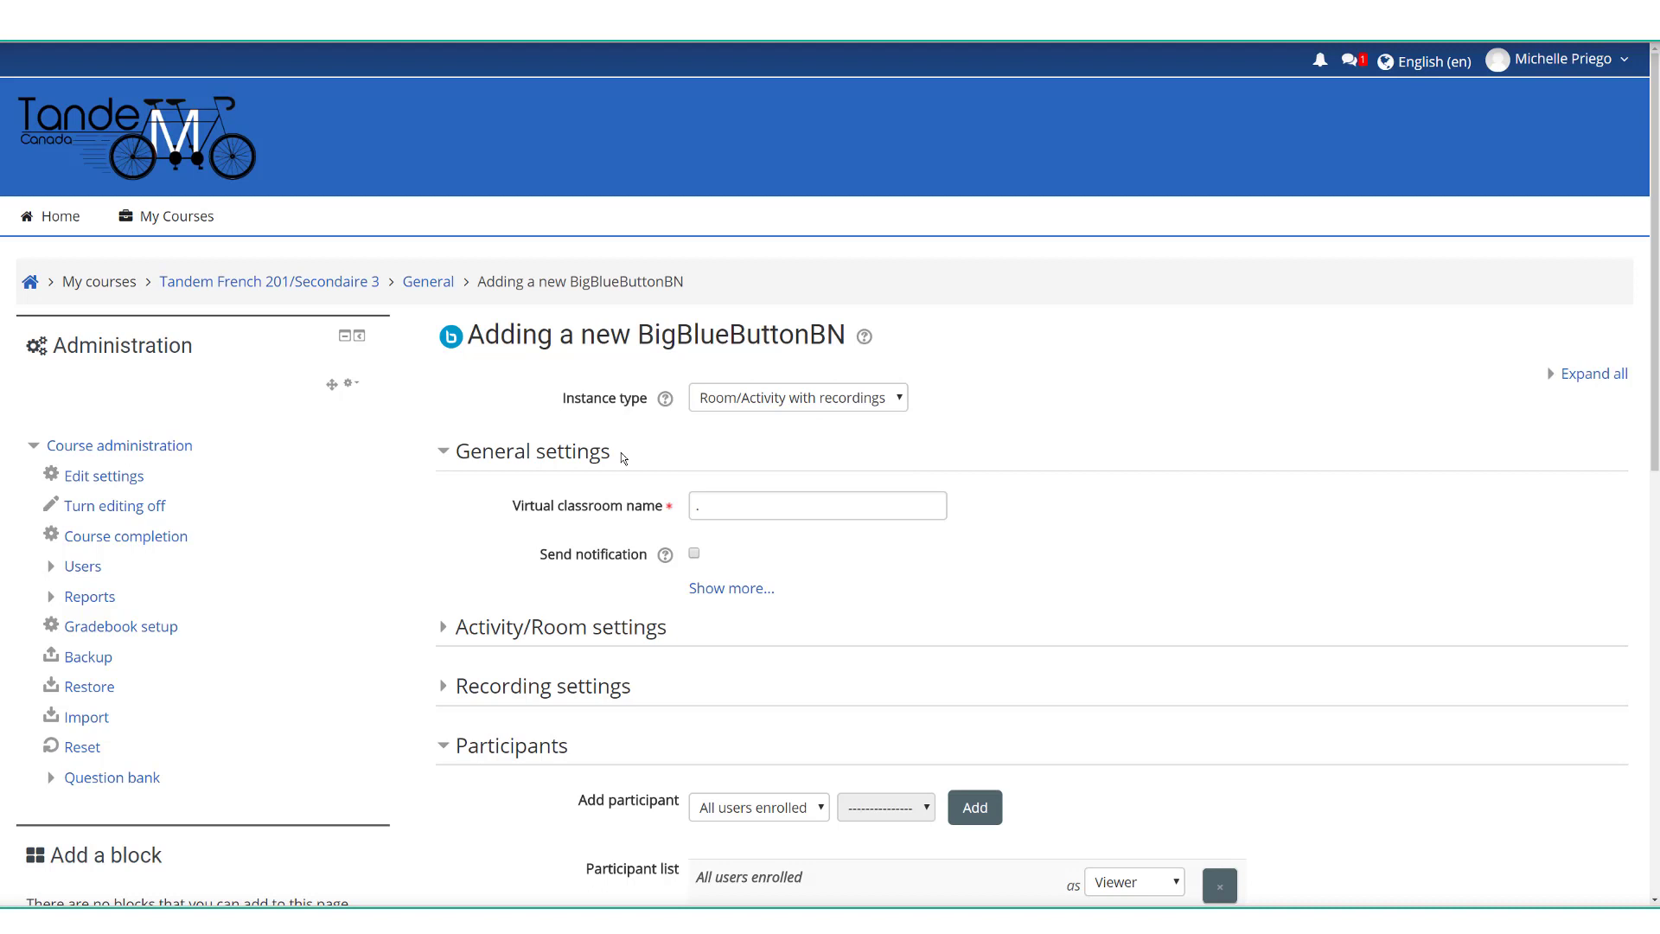
left_click(733, 495)
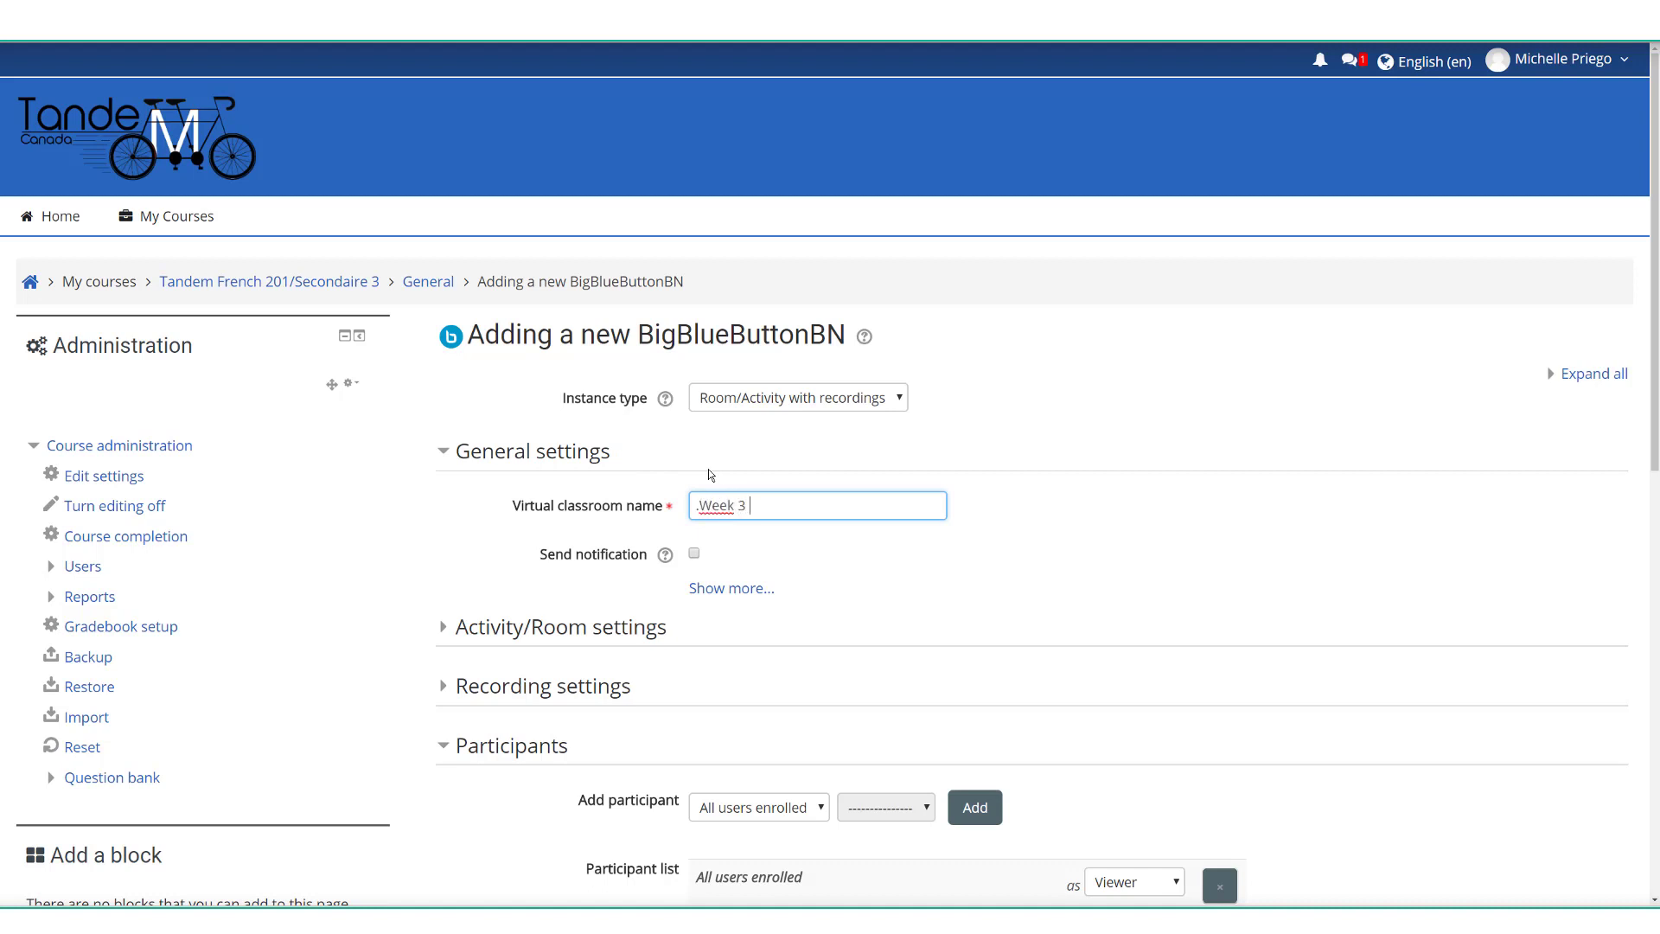
type("Week 3 - Animals")
left_click(695, 555)
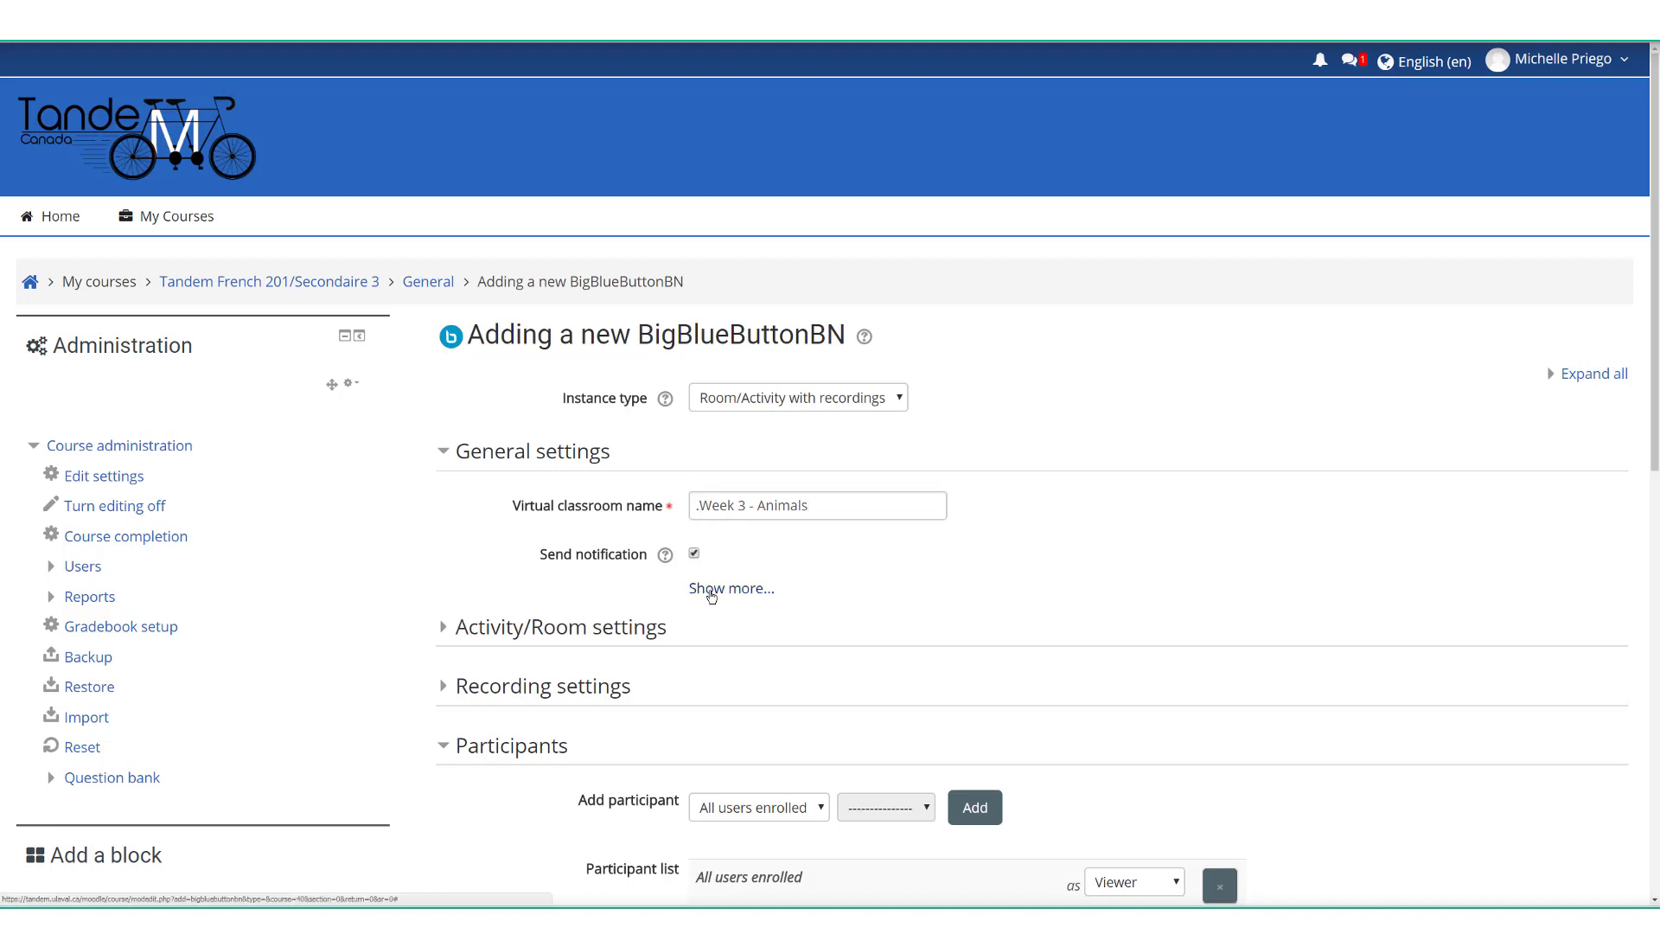
Step: Enter the description "Share with your partner." and have it displayed on the course page
left_click(710, 591)
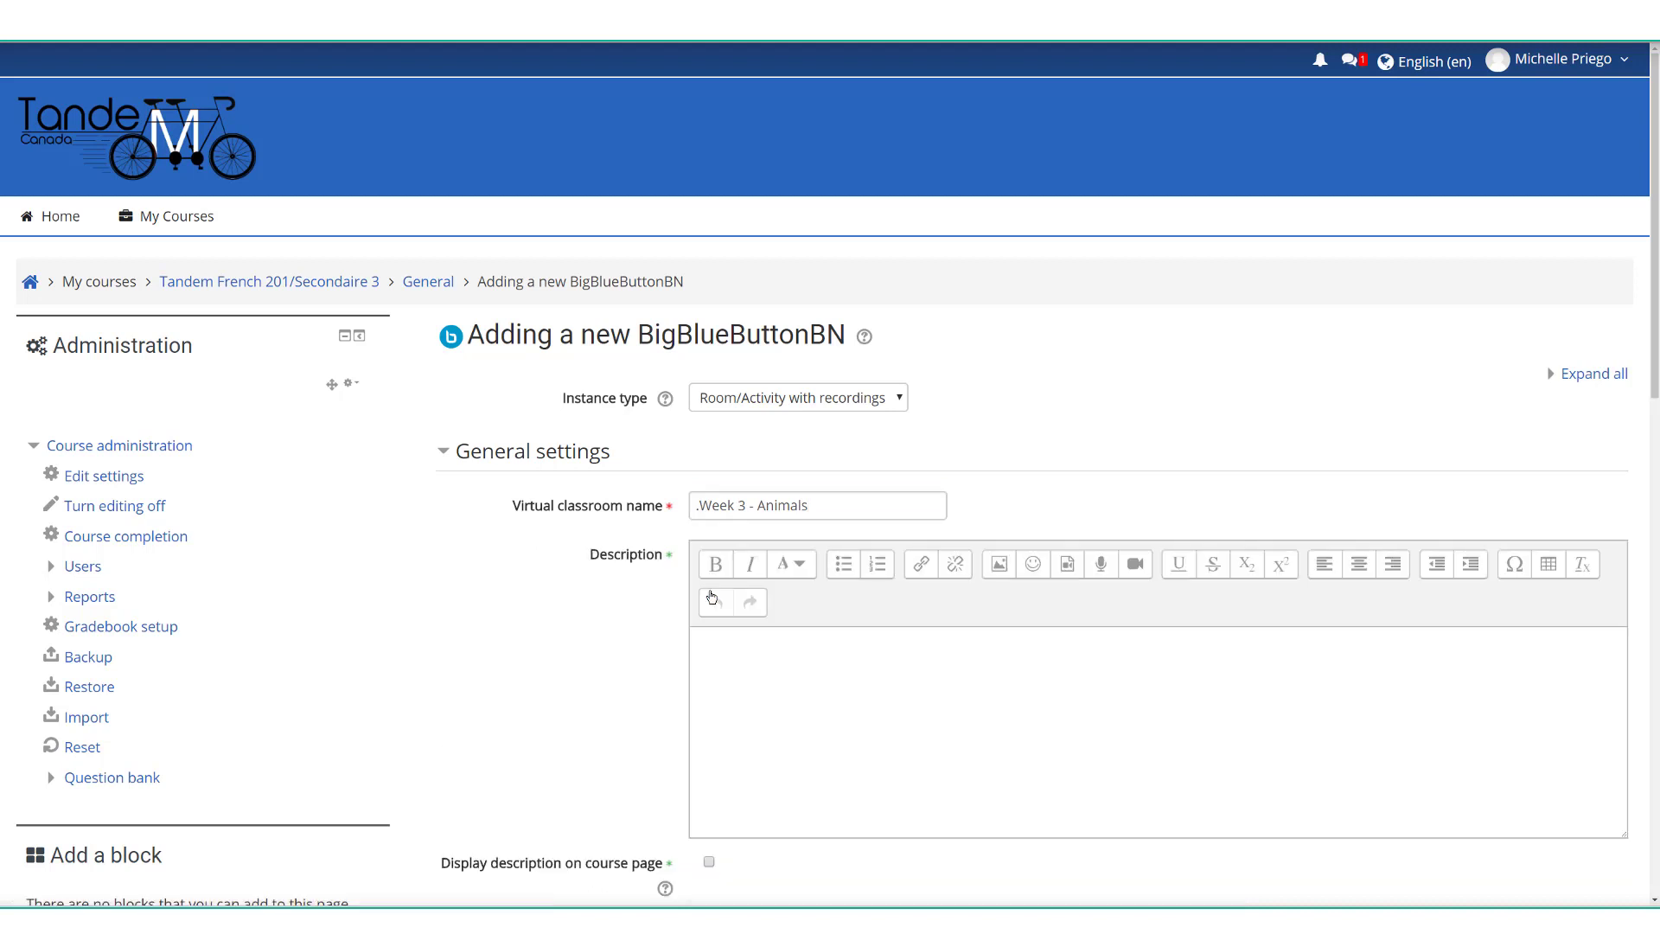
left_click(729, 648)
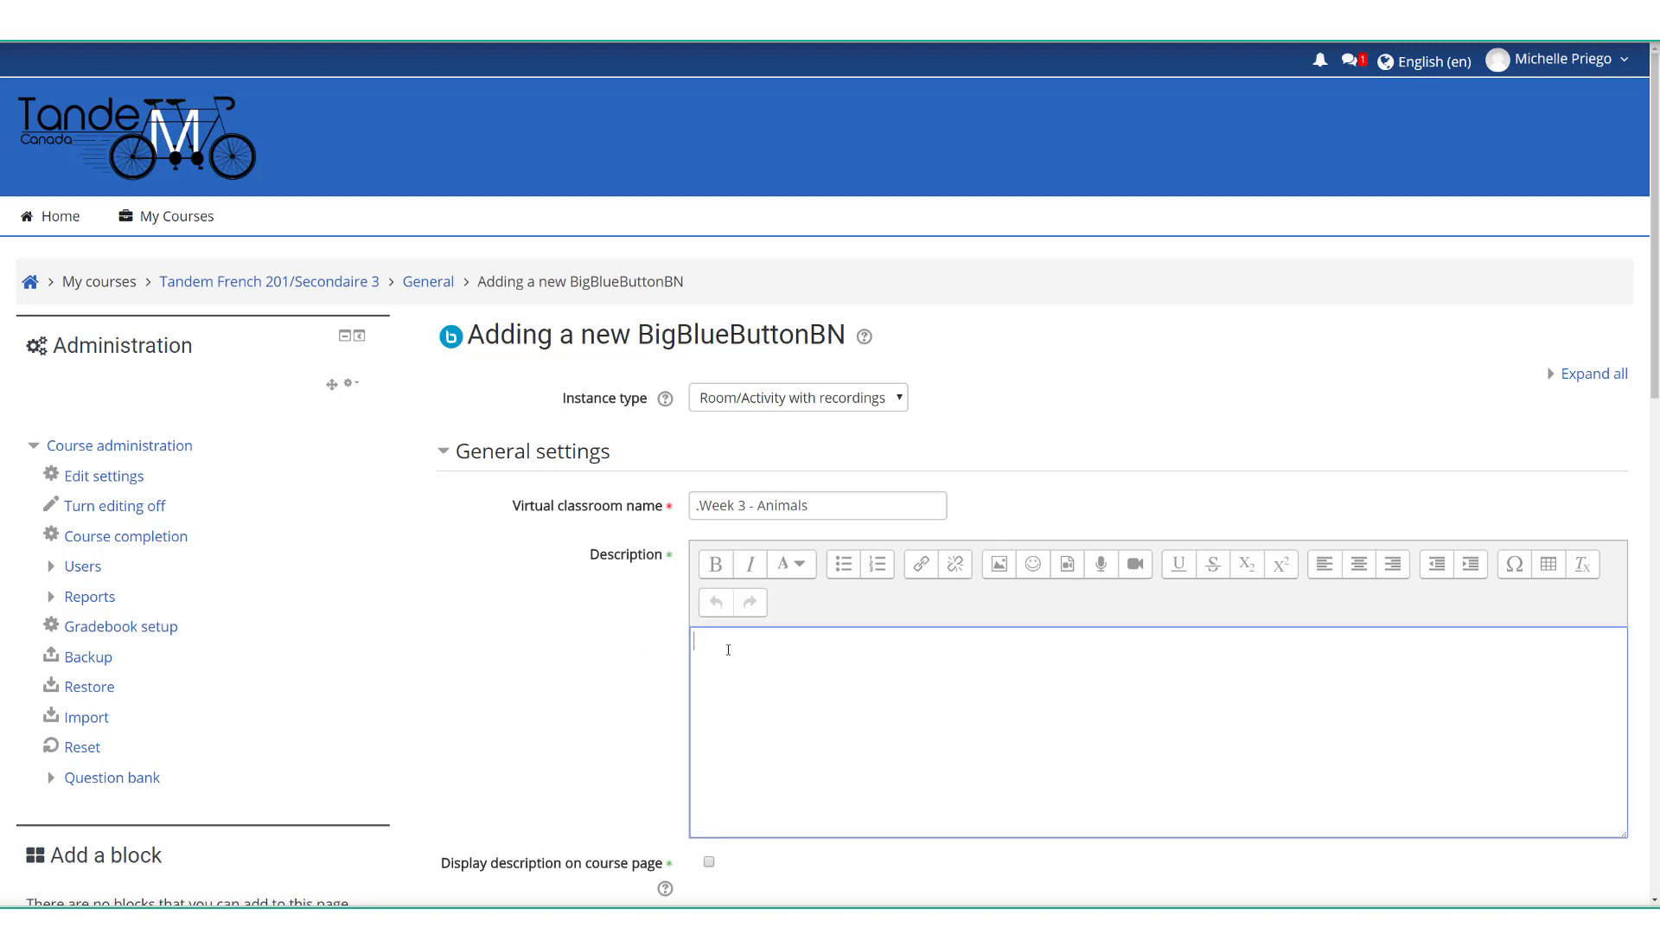
type("Share with your parn")
key("BackSpace")
type("tner.")
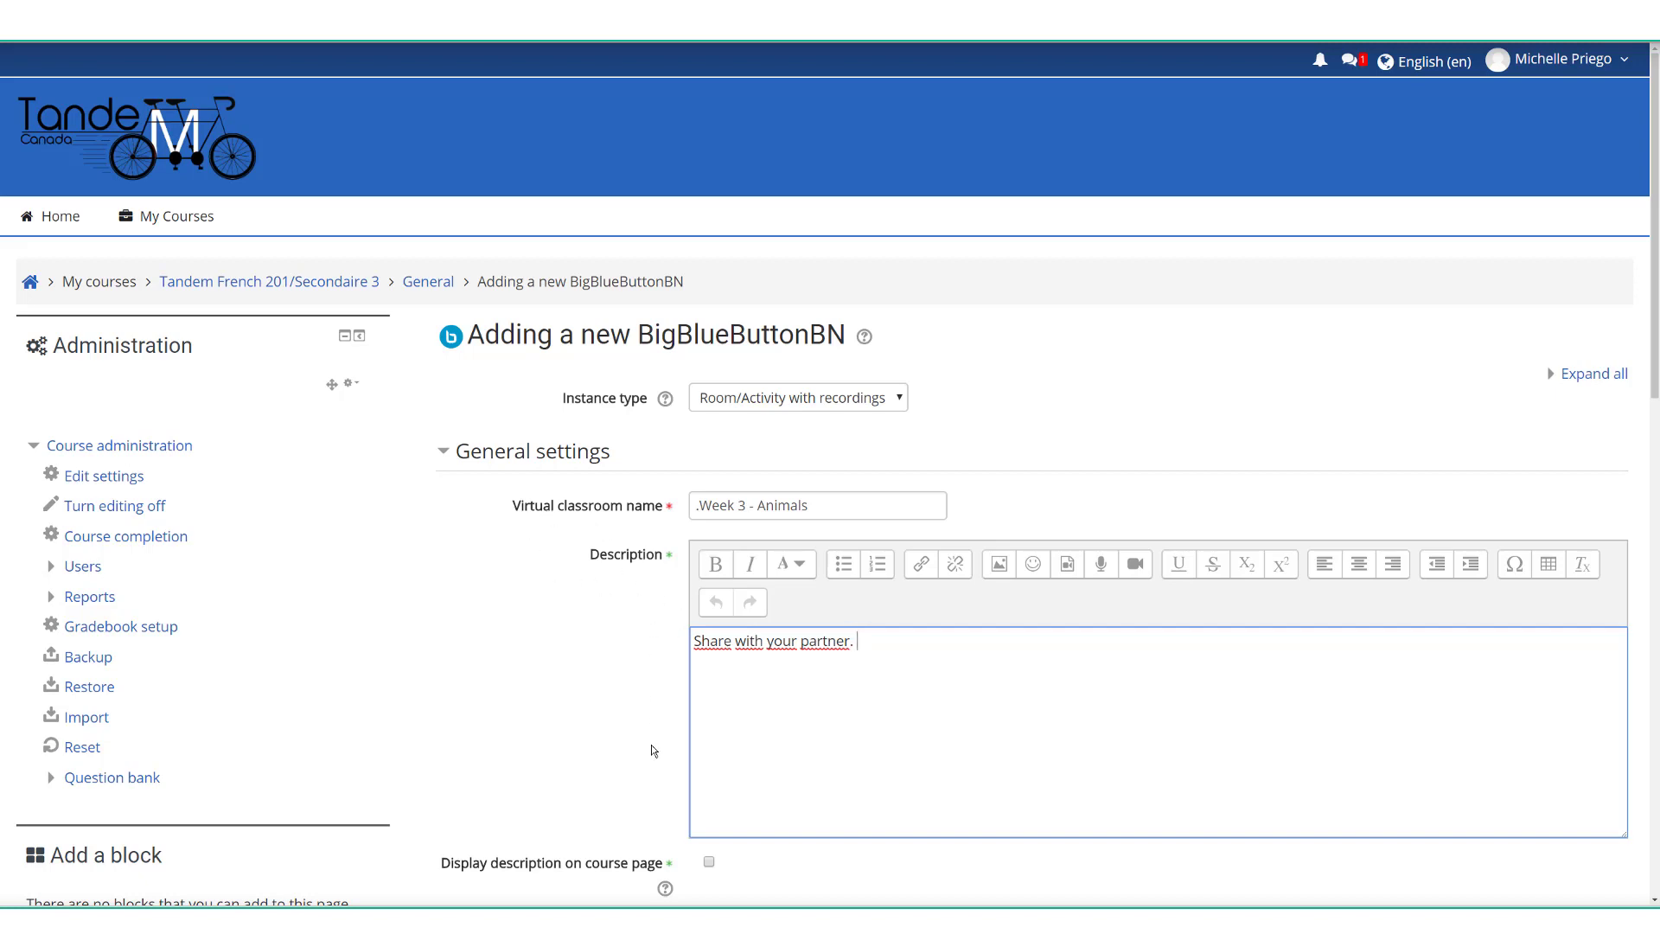
scroll(651, 744, "down", 3)
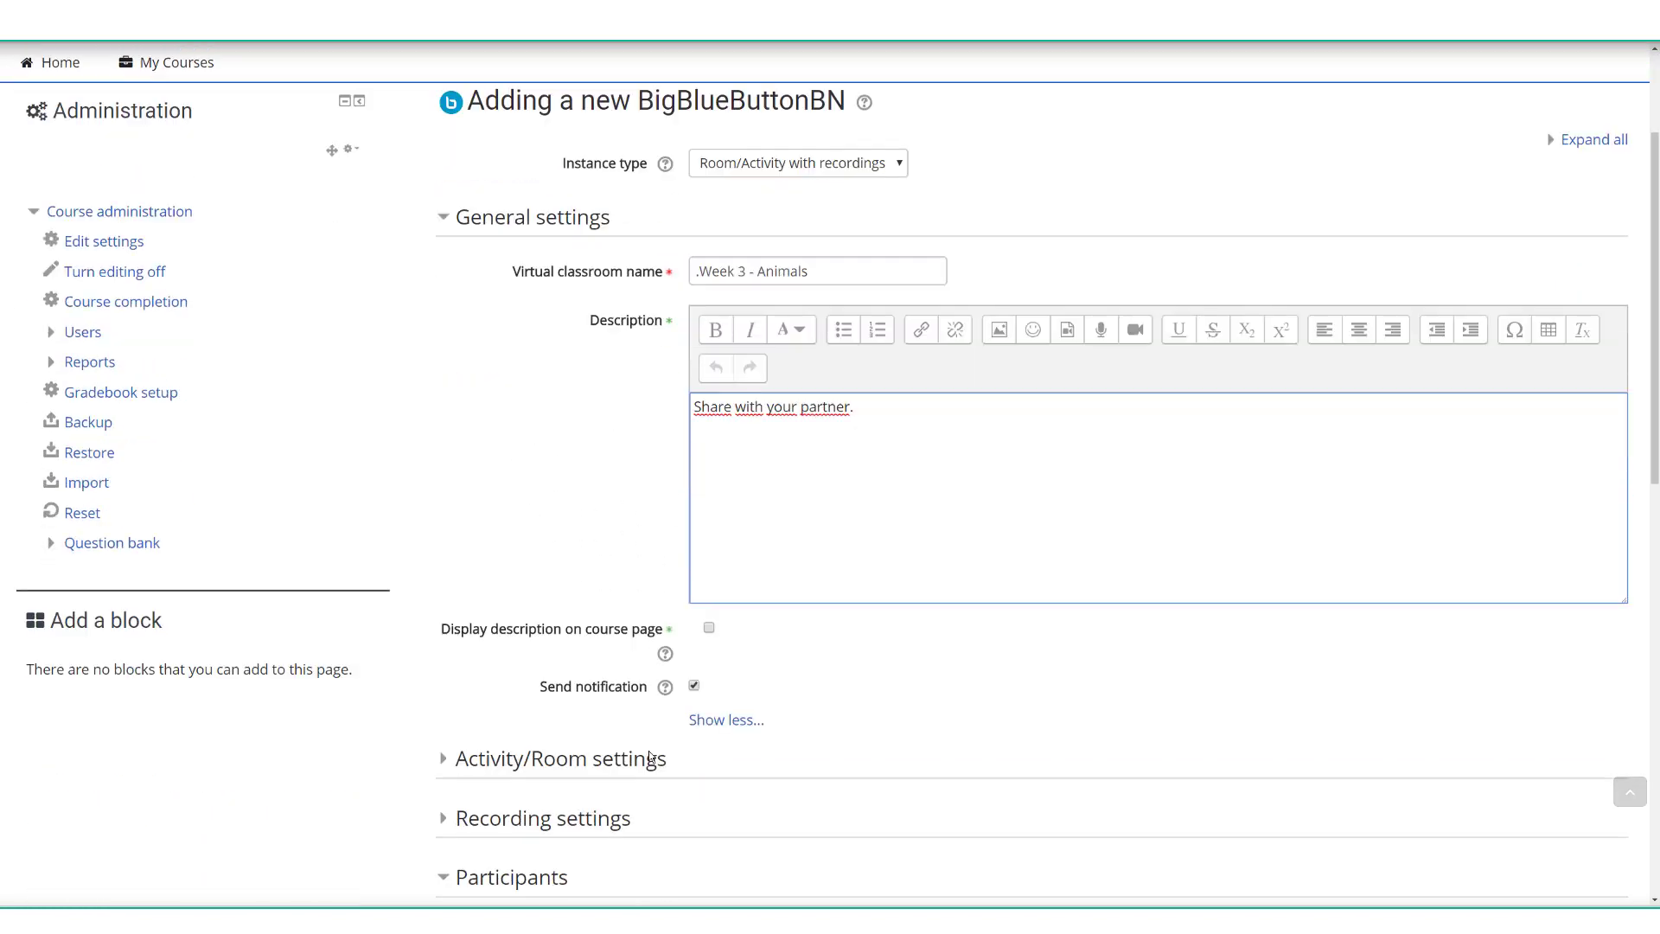
left_click(708, 630)
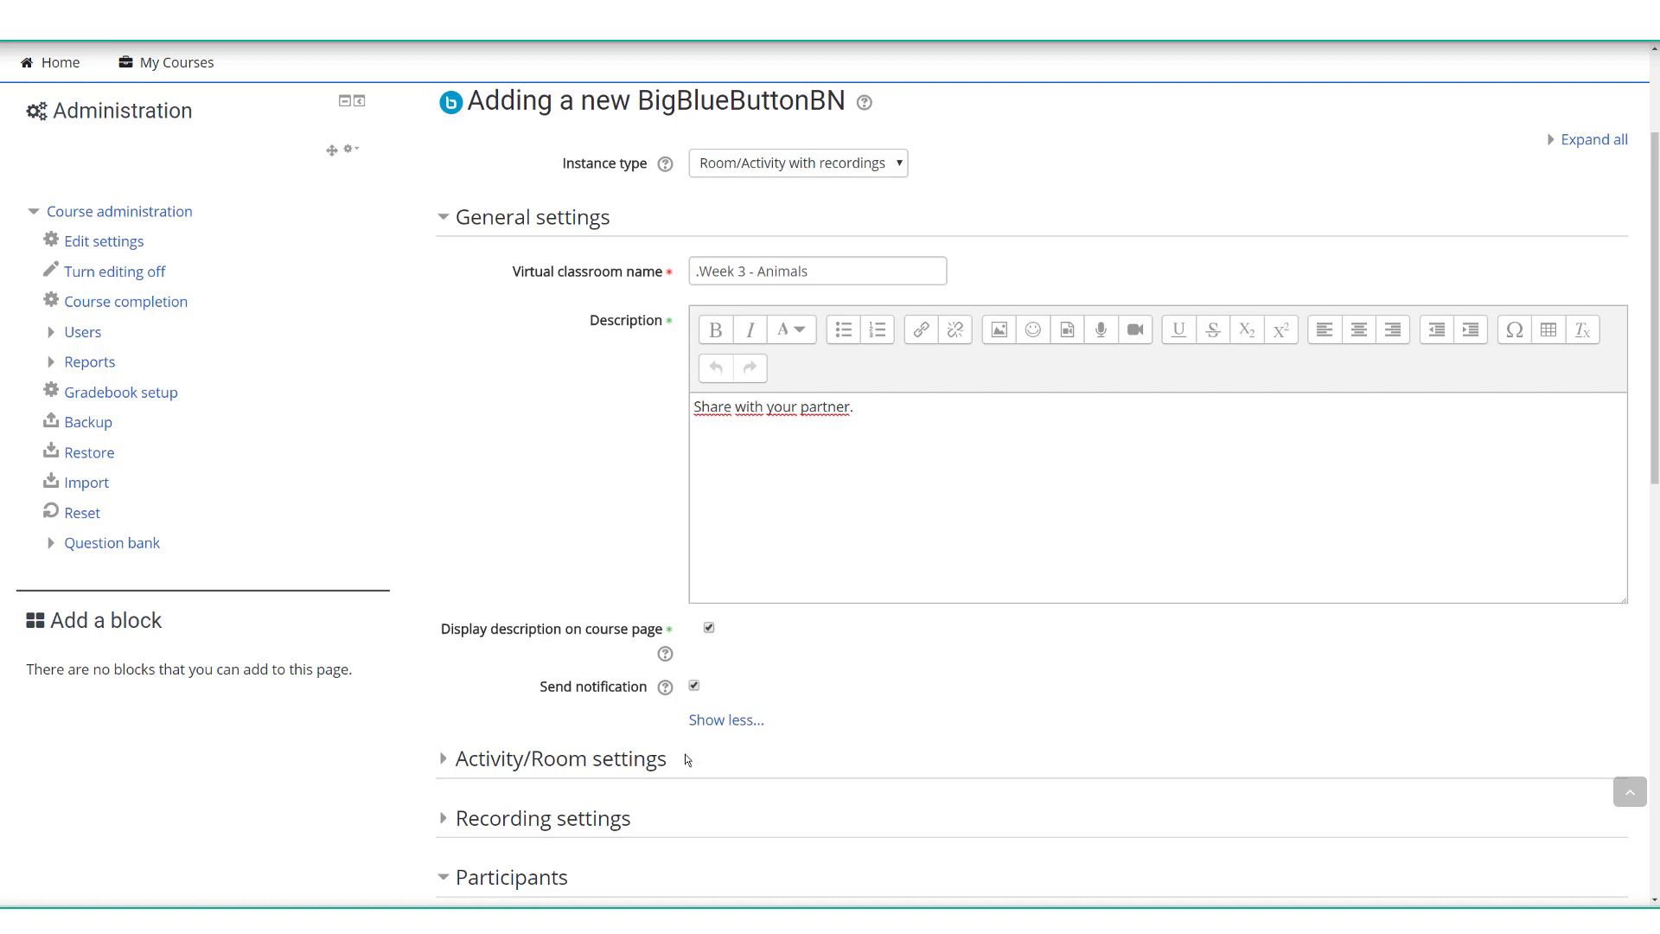
Step: Set the room's welcome message to "Hello! Don't forget to share."
left_click(629, 759)
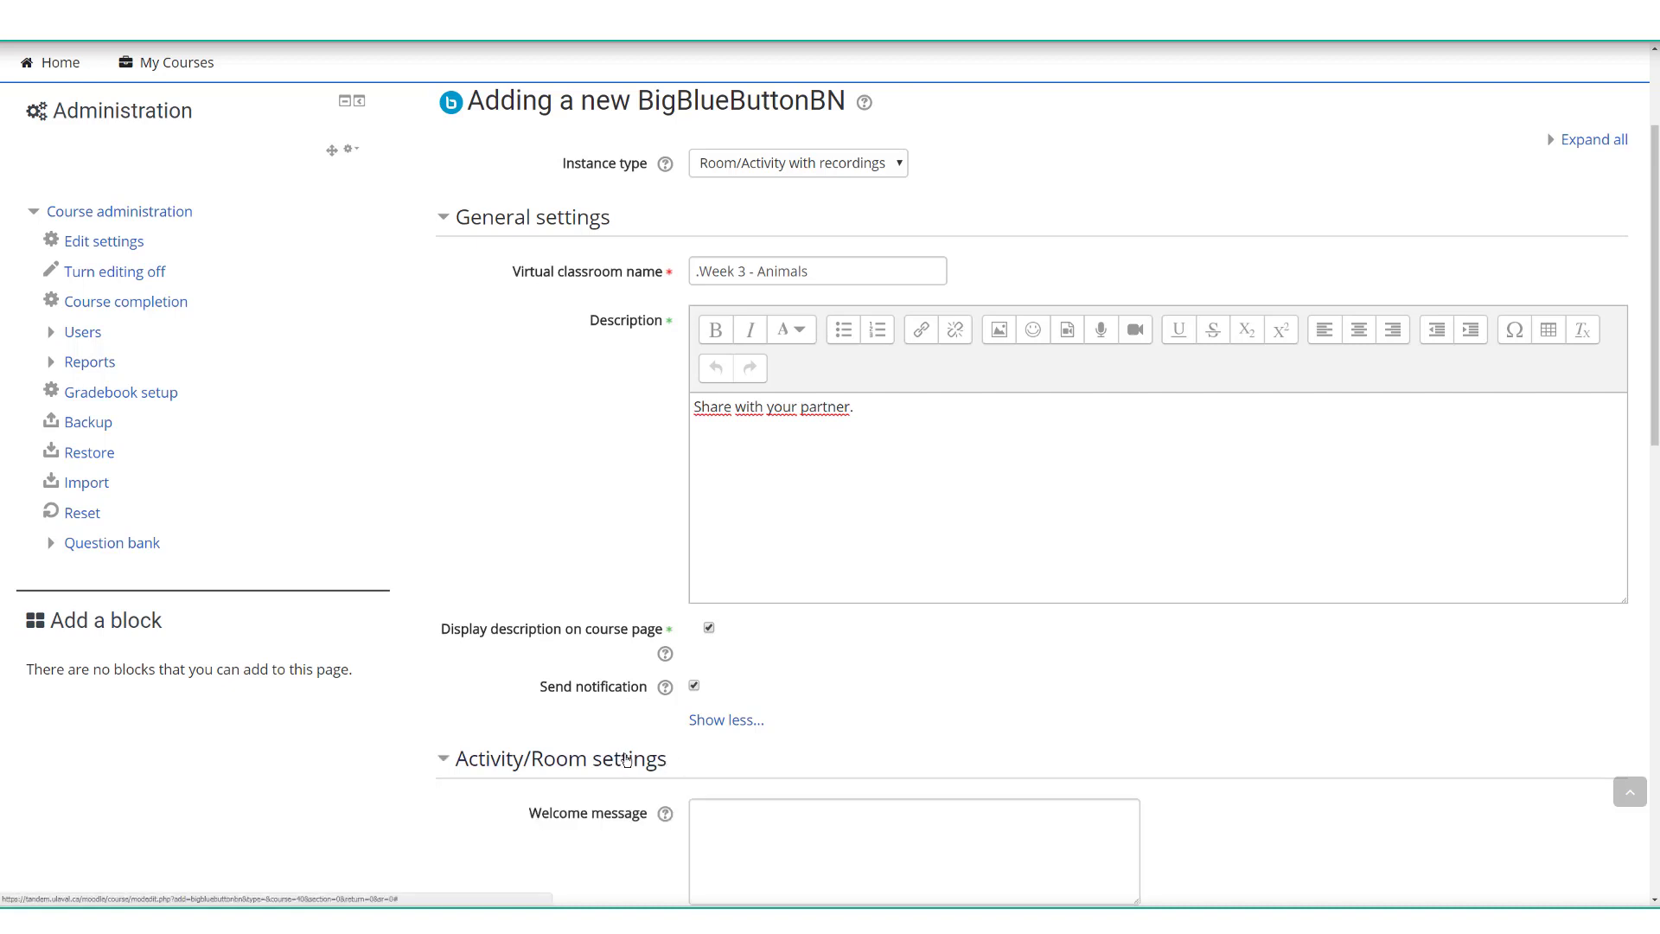
scroll(628, 758, "down", 2)
scroll(628, 758, "down", 1)
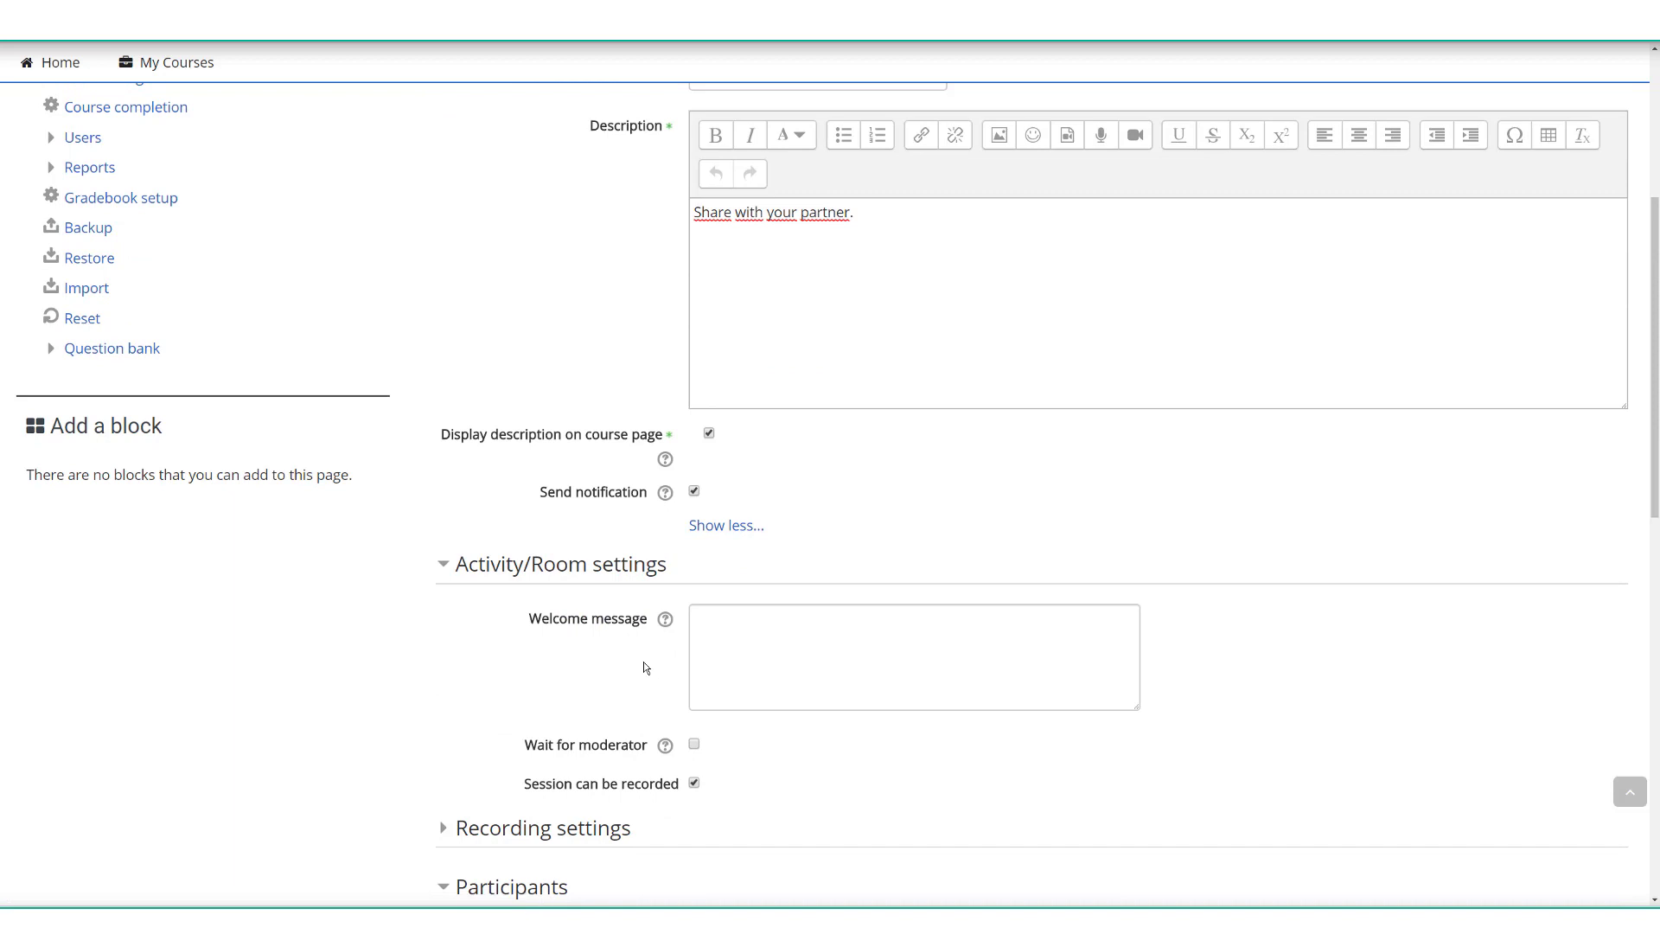
left_click(735, 625)
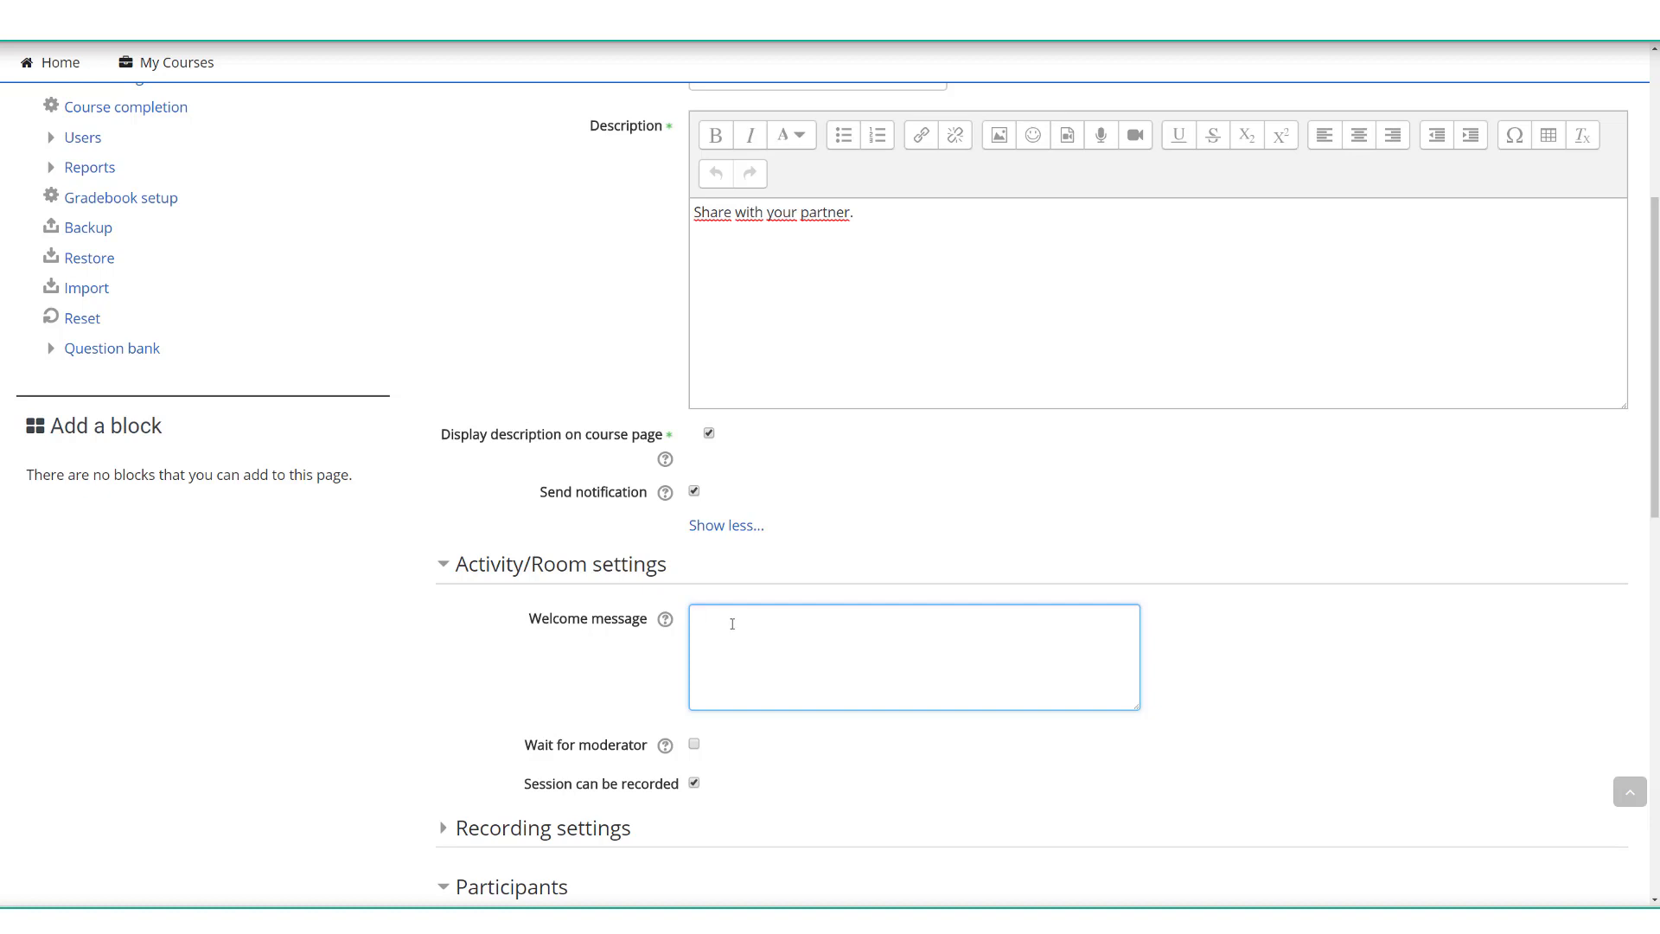
type("Hello! Don't forget to sh")
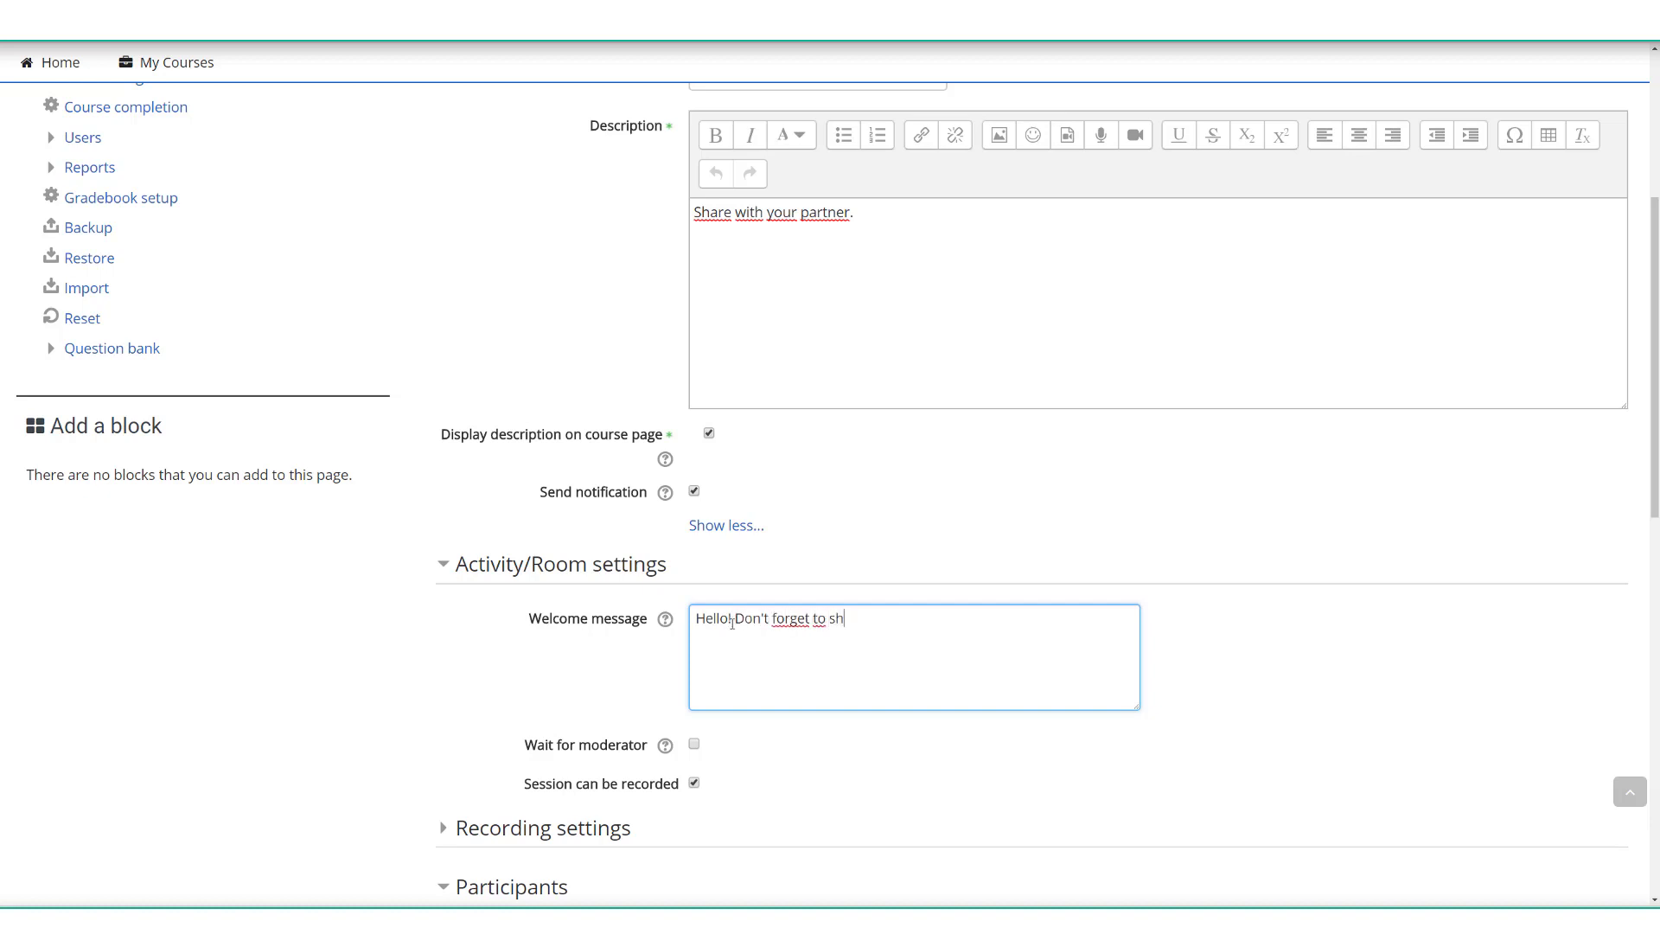
type("are.")
left_click(652, 796)
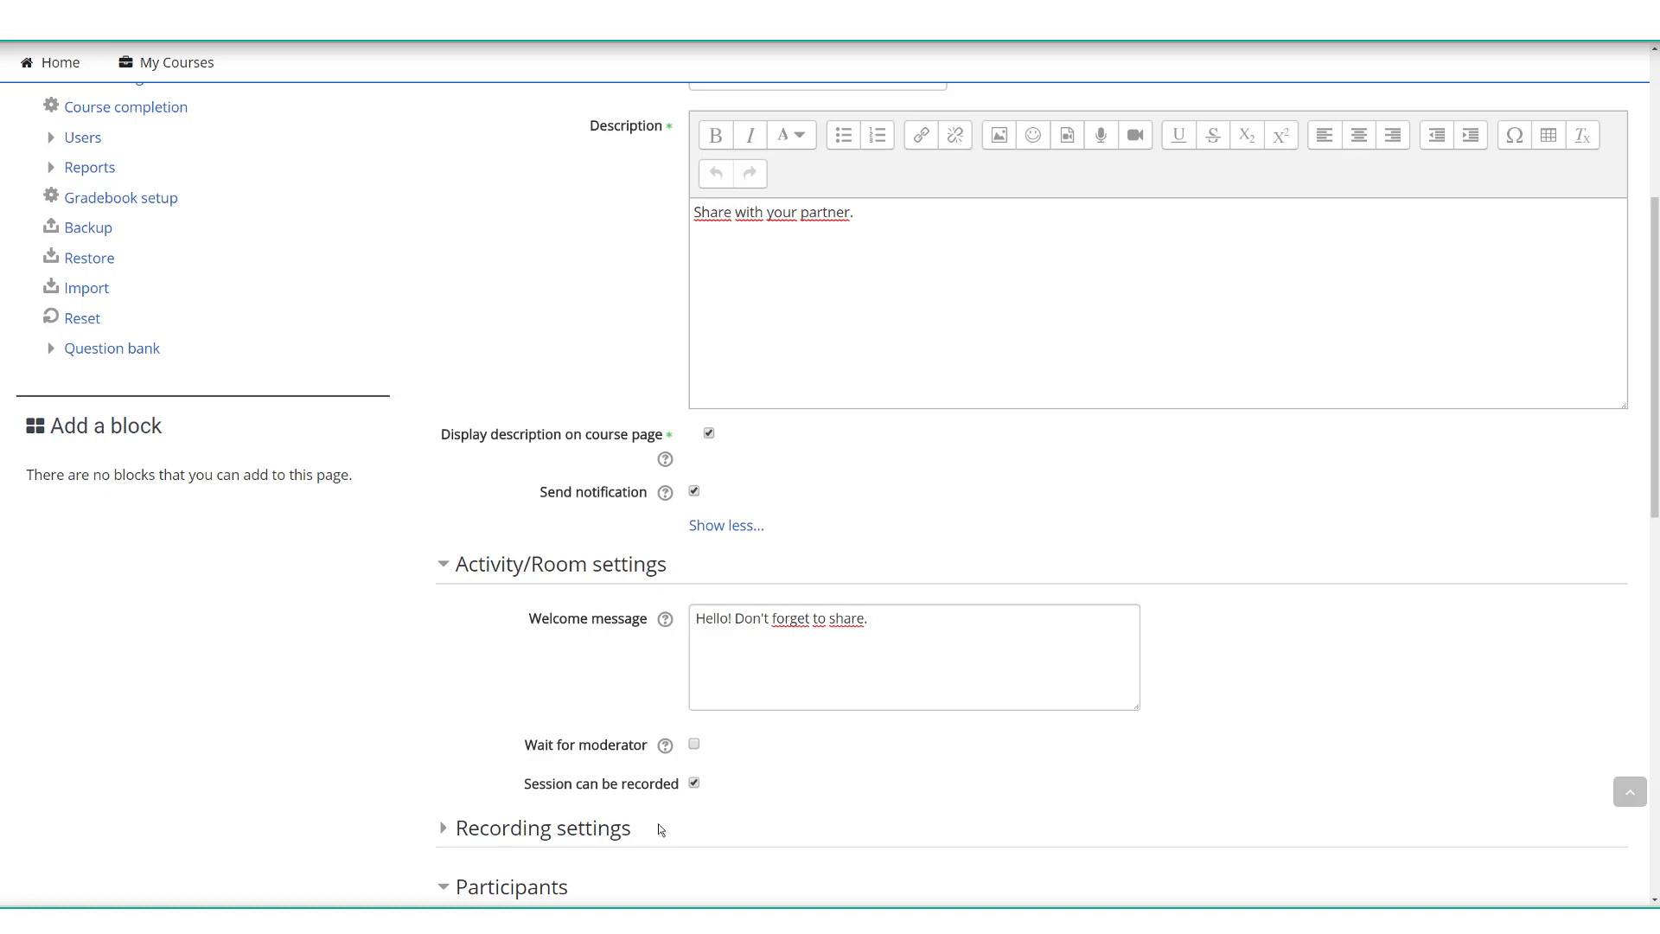
Step: Give all enrolled users the Moderator role in the participant list
scroll(899, 517, "down", 3)
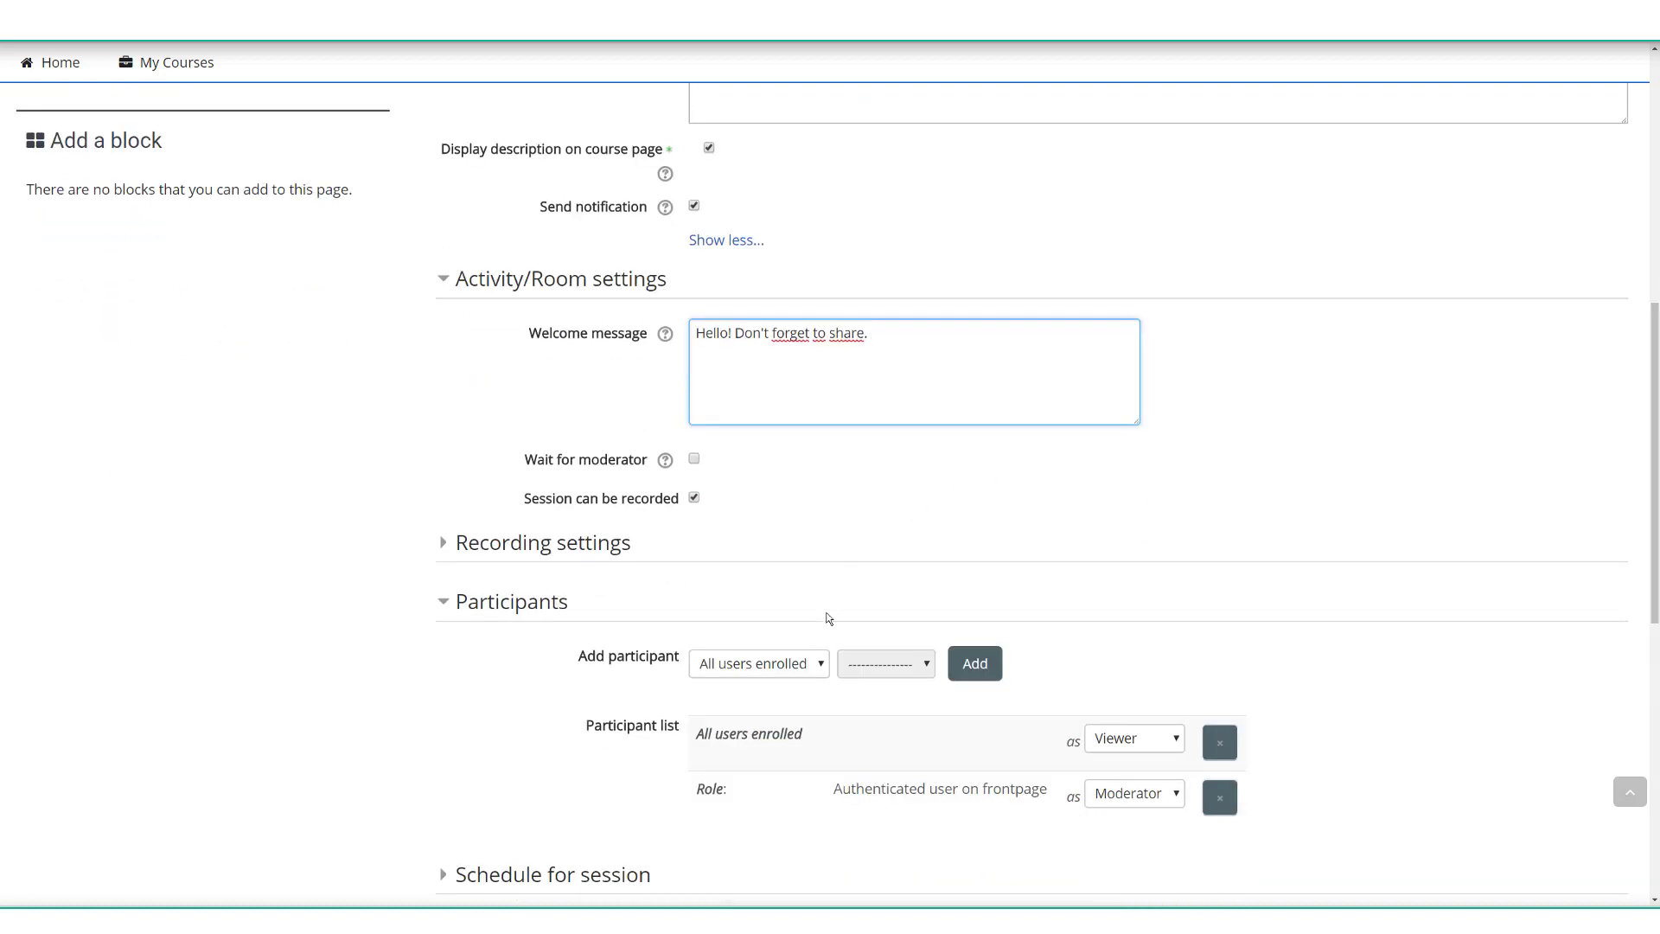
left_click(809, 666)
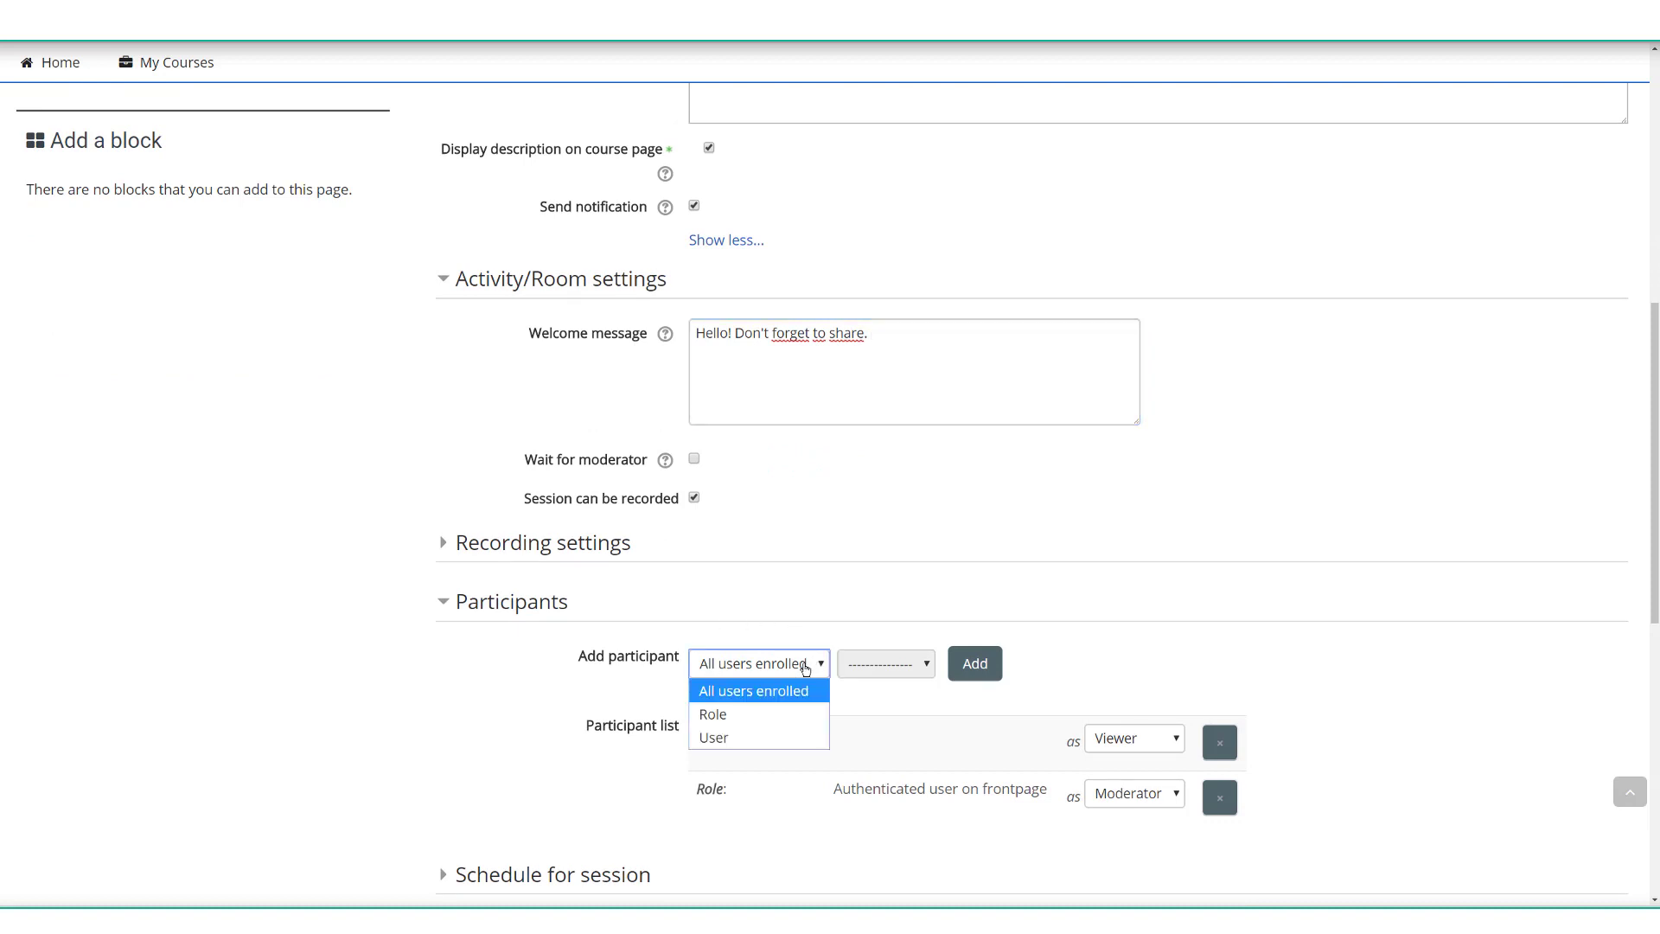
left_click(795, 690)
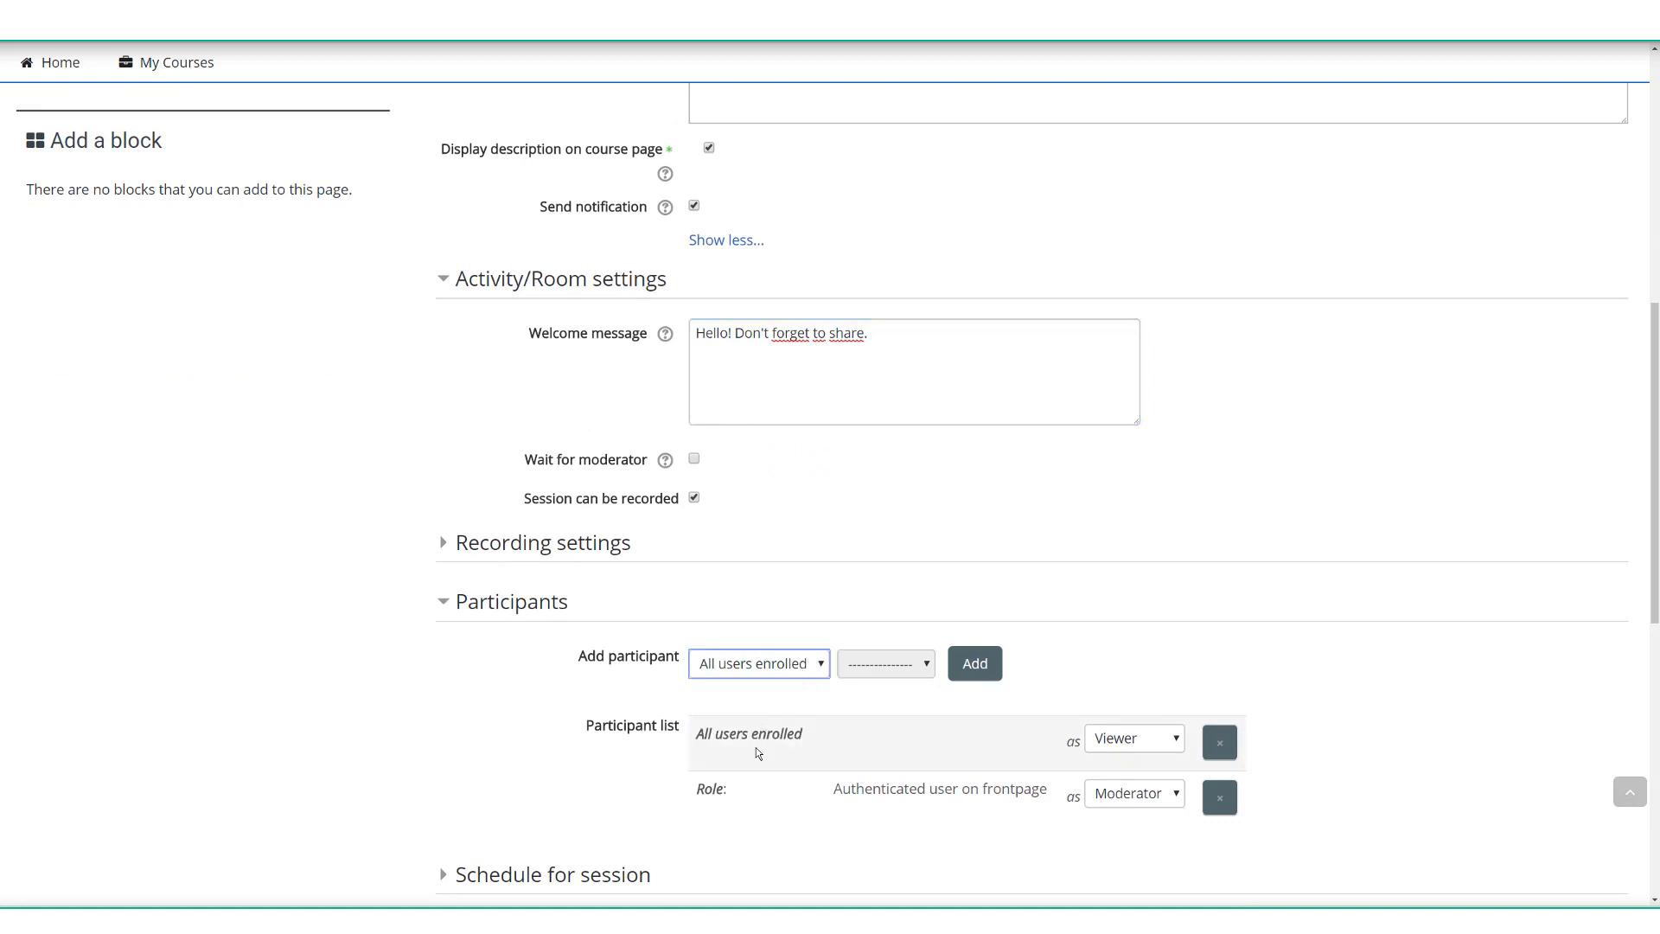
left_click(1123, 741)
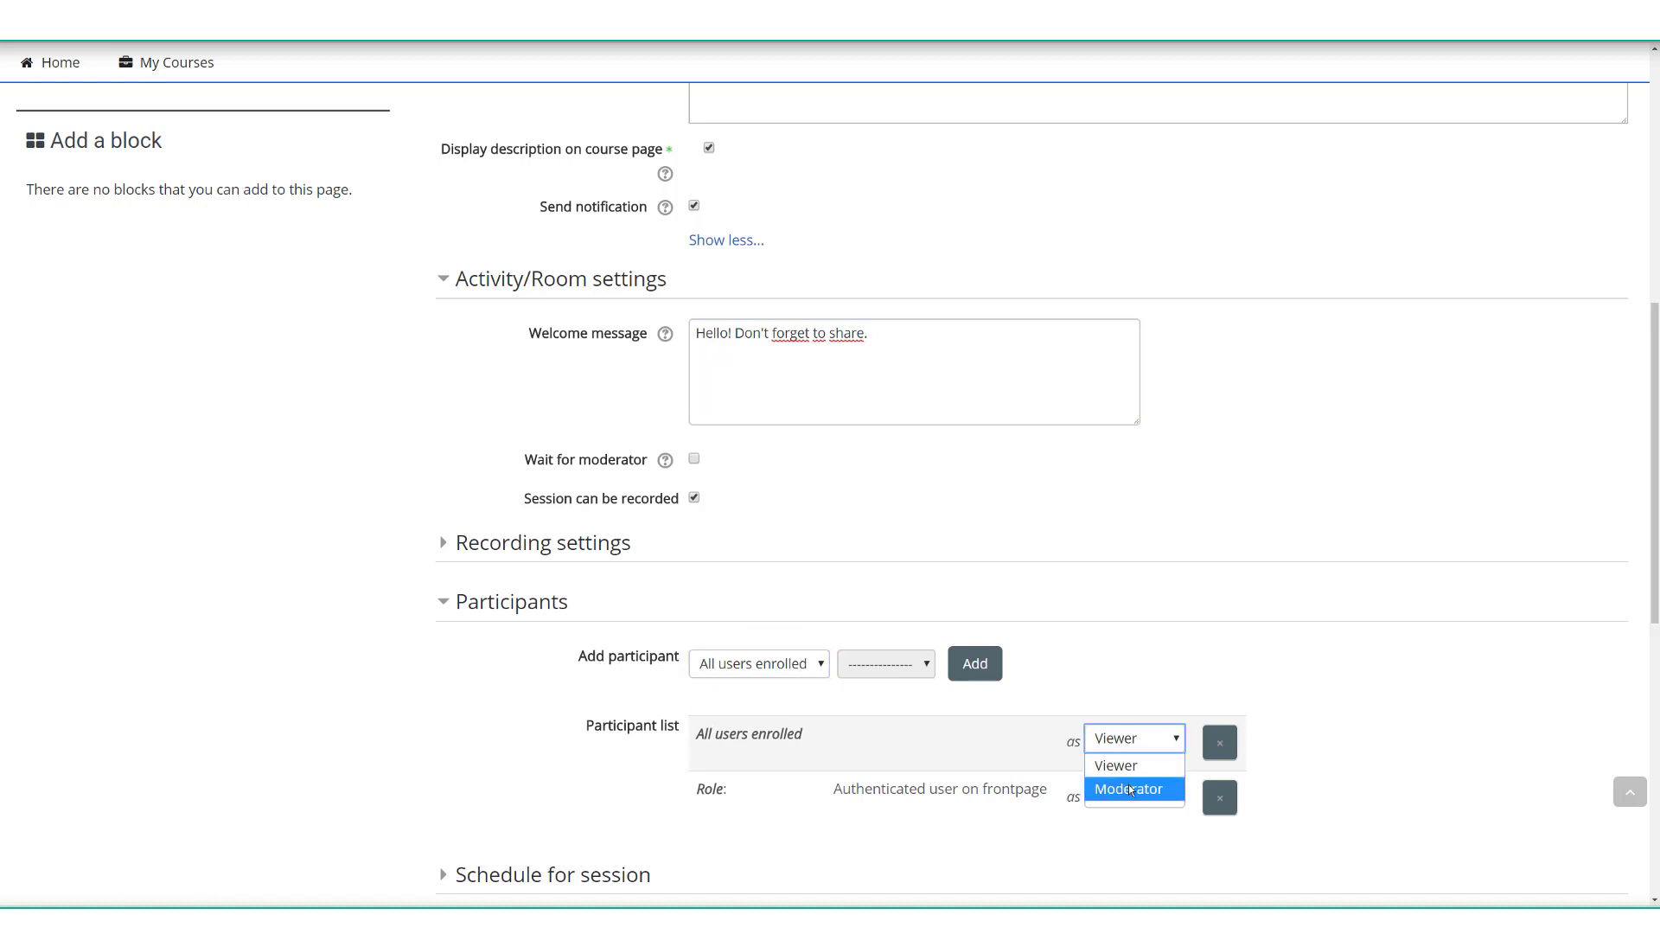
left_click(1126, 788)
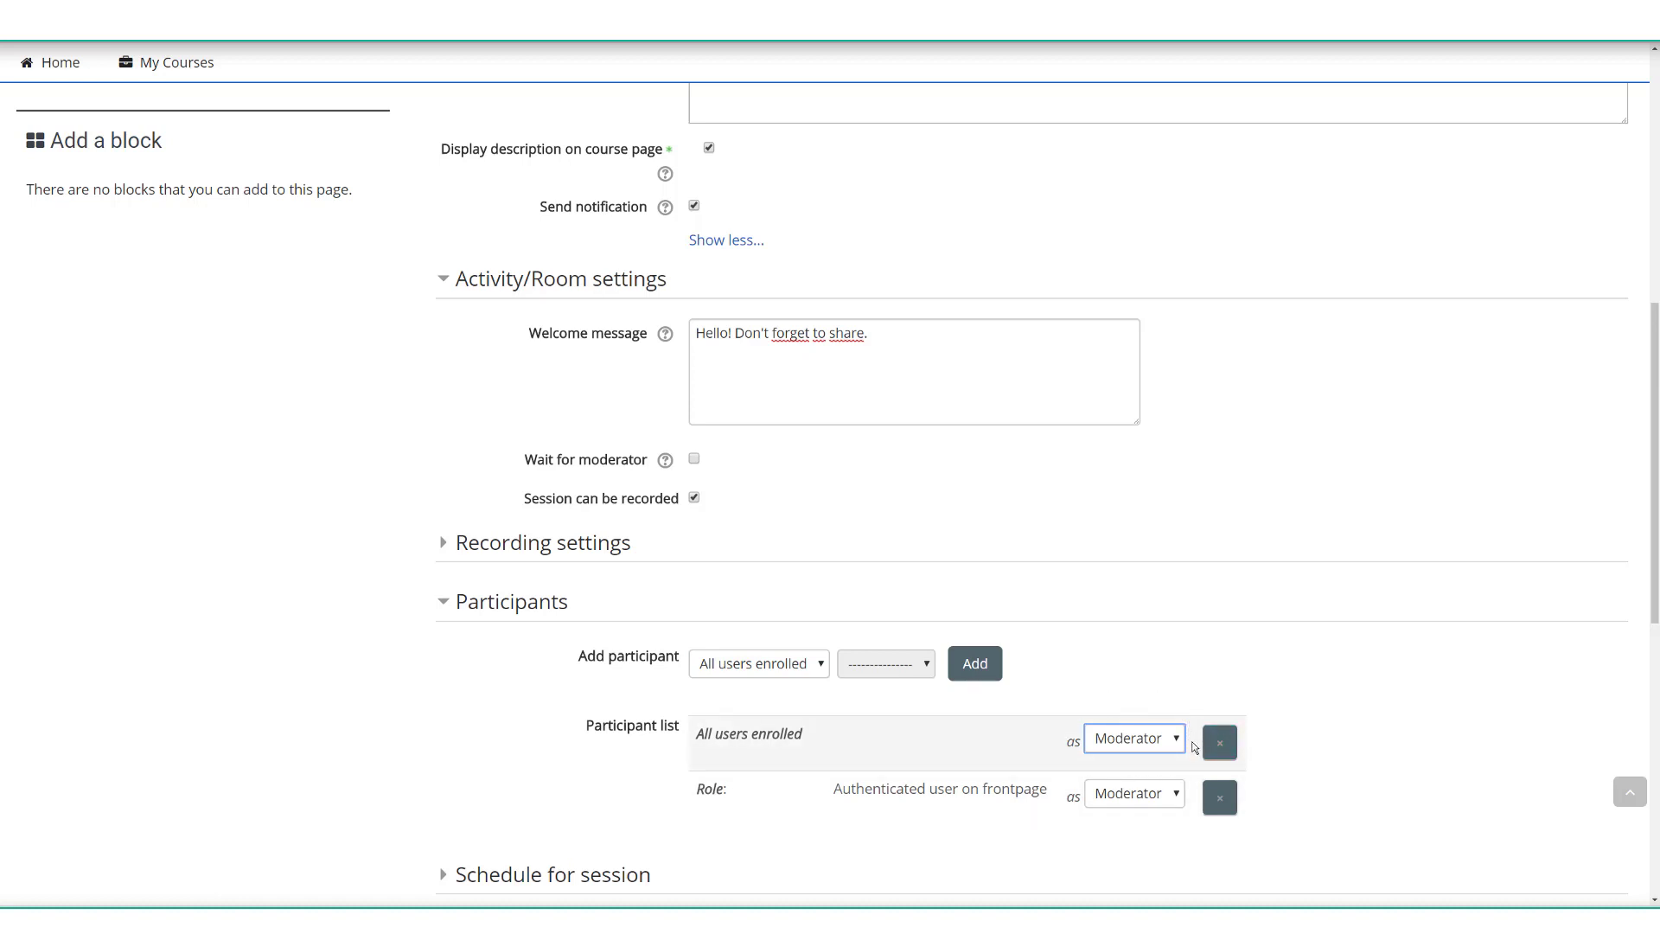
Step: Expand the session schedule settings to view the join open and join closed options
scroll(1193, 747, "down", 1)
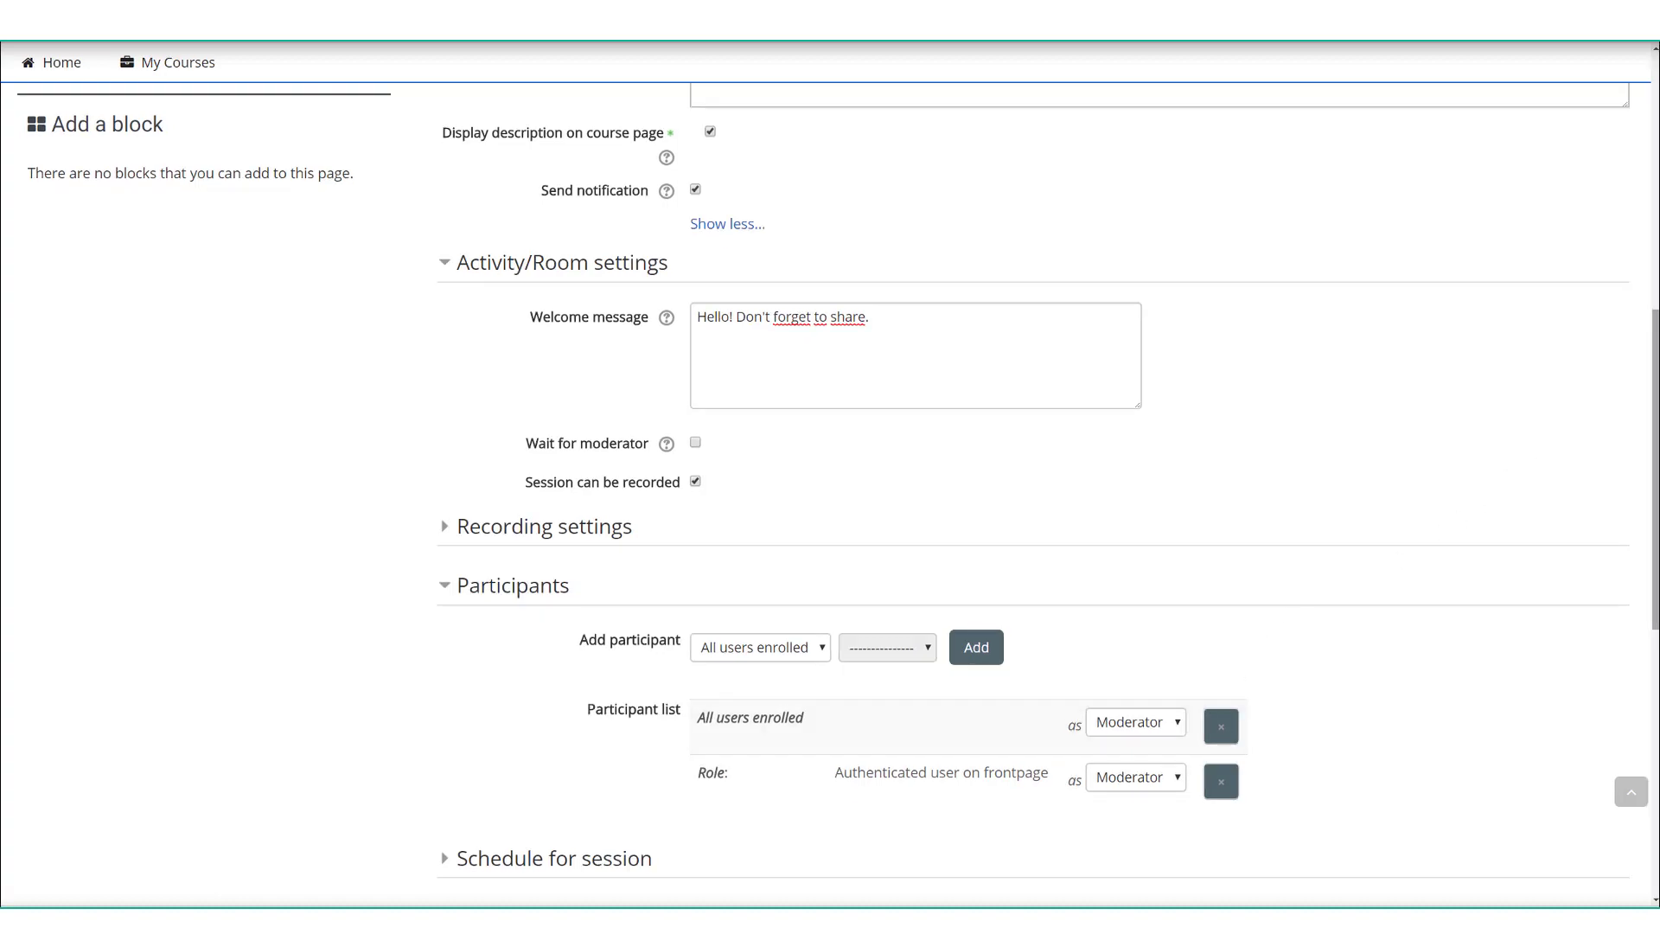
scroll(1496, 496, "down", 3)
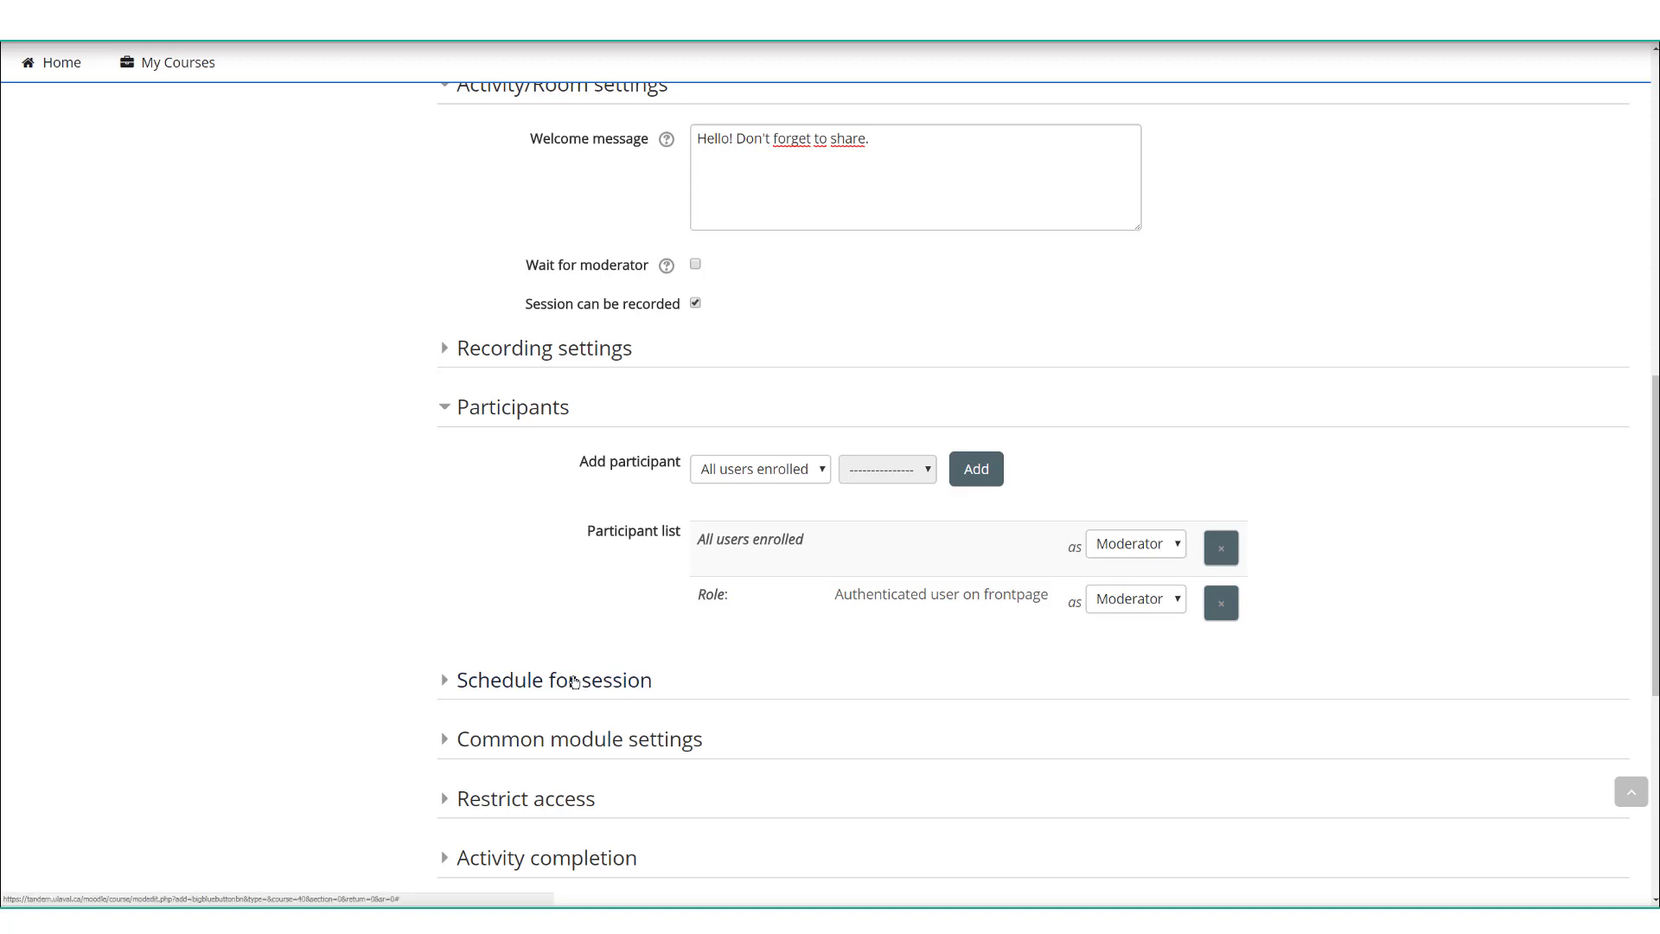
left_click(654, 697)
scroll(670, 730, "down", 1)
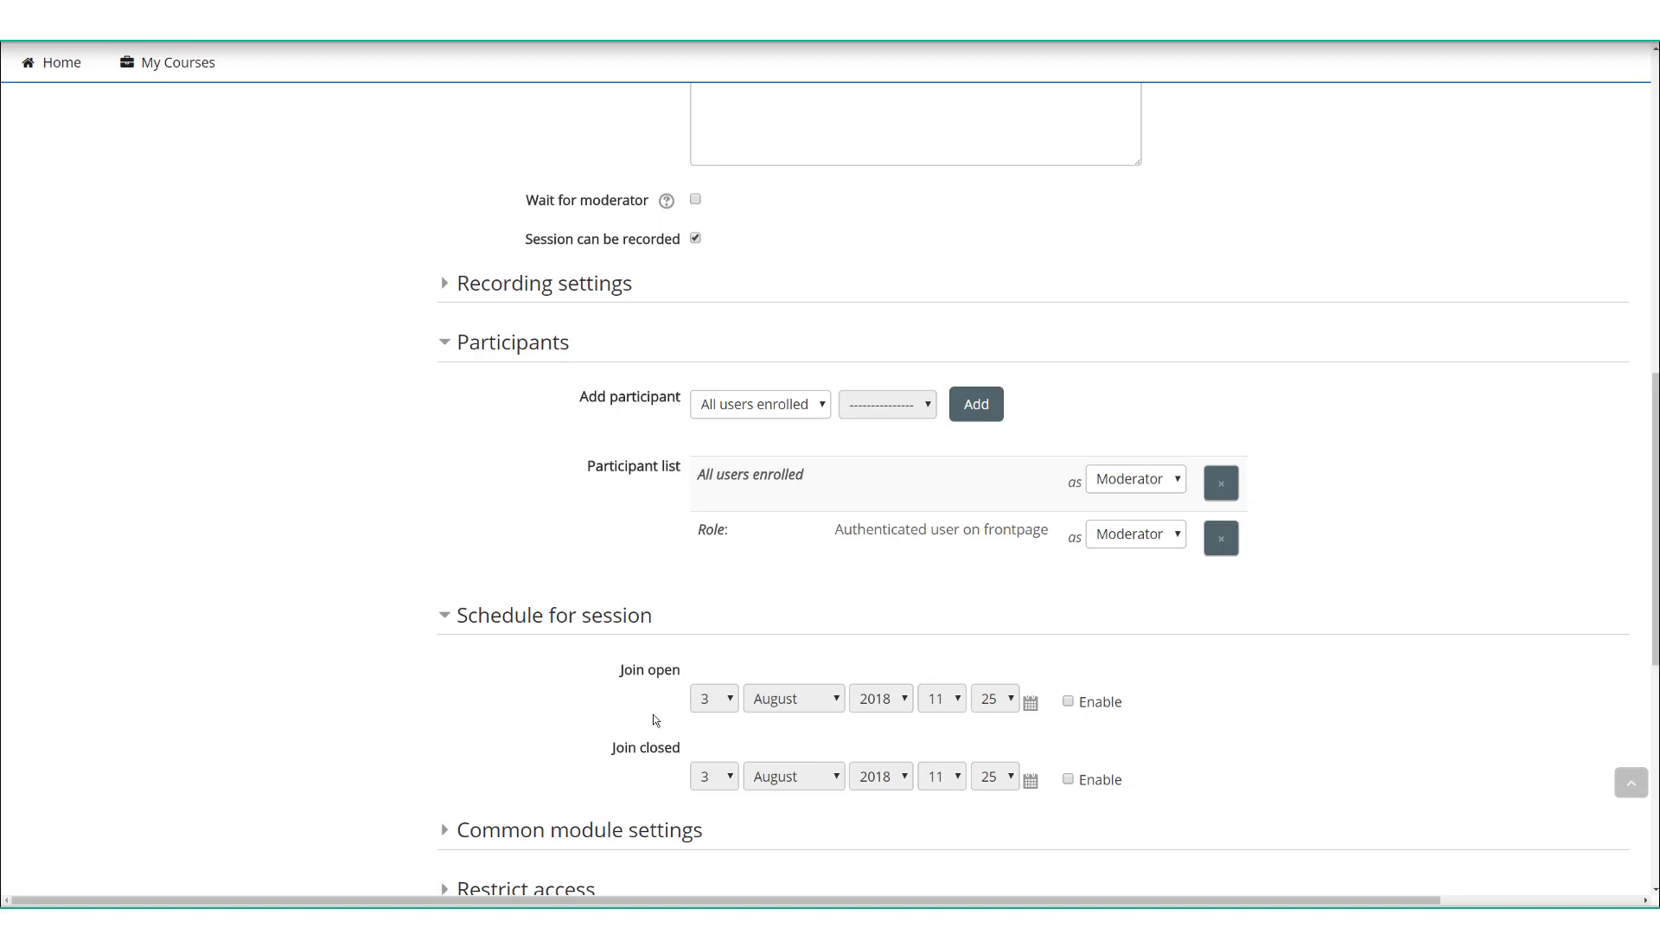
scroll(730, 745, "up", 1)
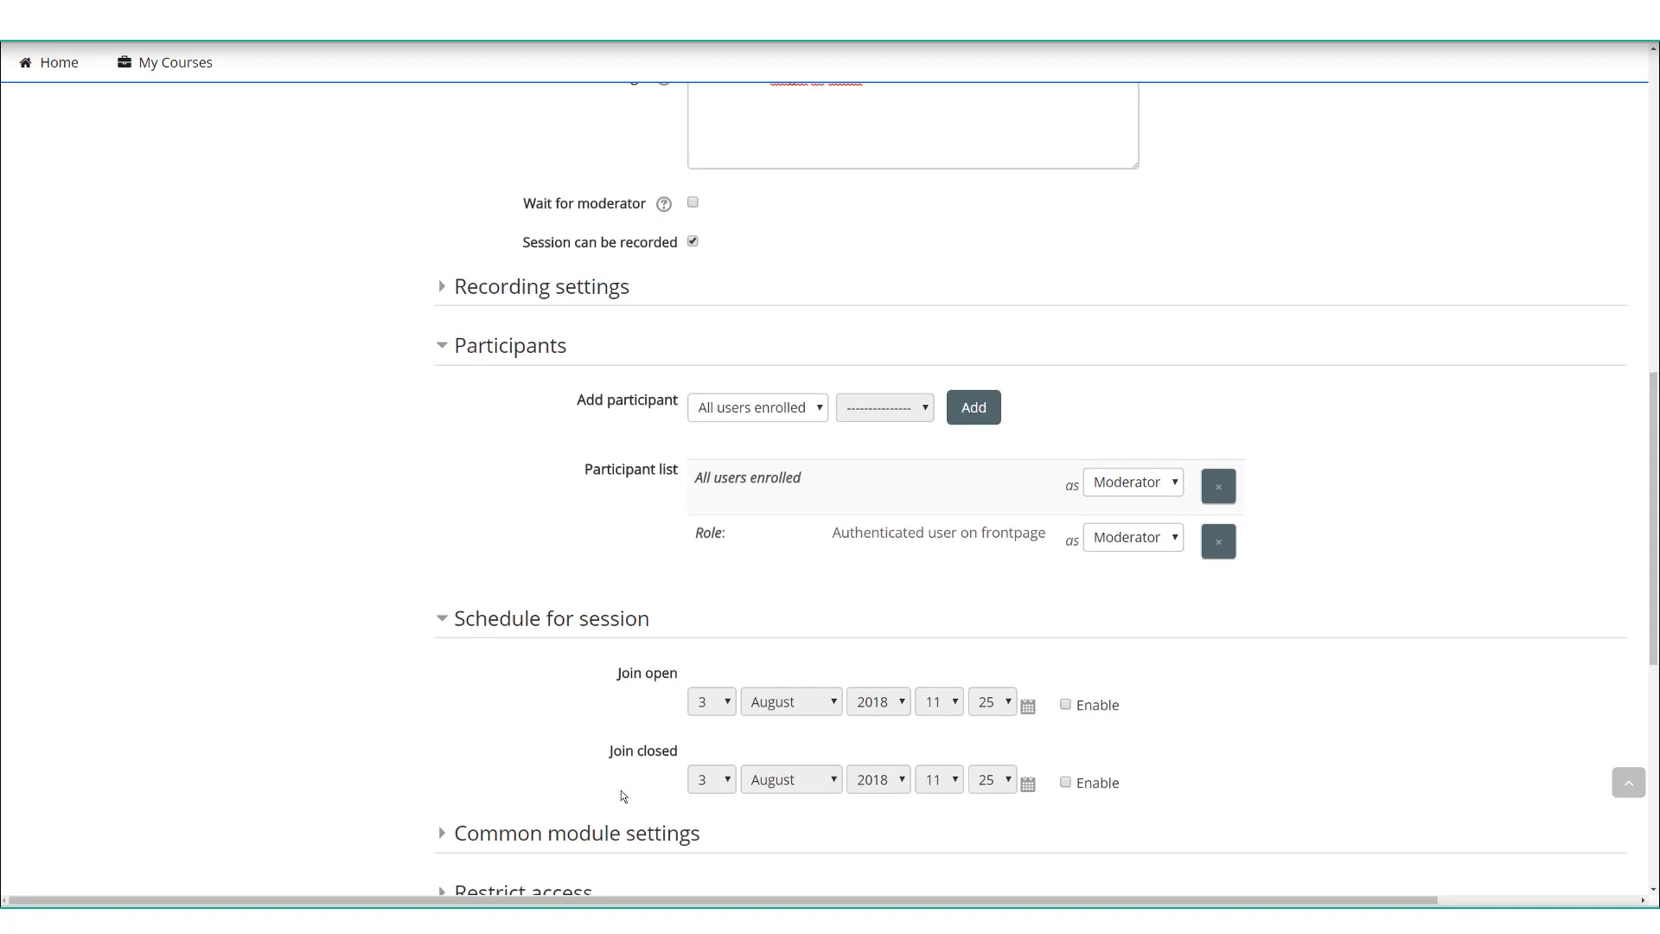
Step: In the common module settings, choose Show on course page for availability and Separate groups for group mode
left_click(575, 829)
scroll(596, 817, "down", 3)
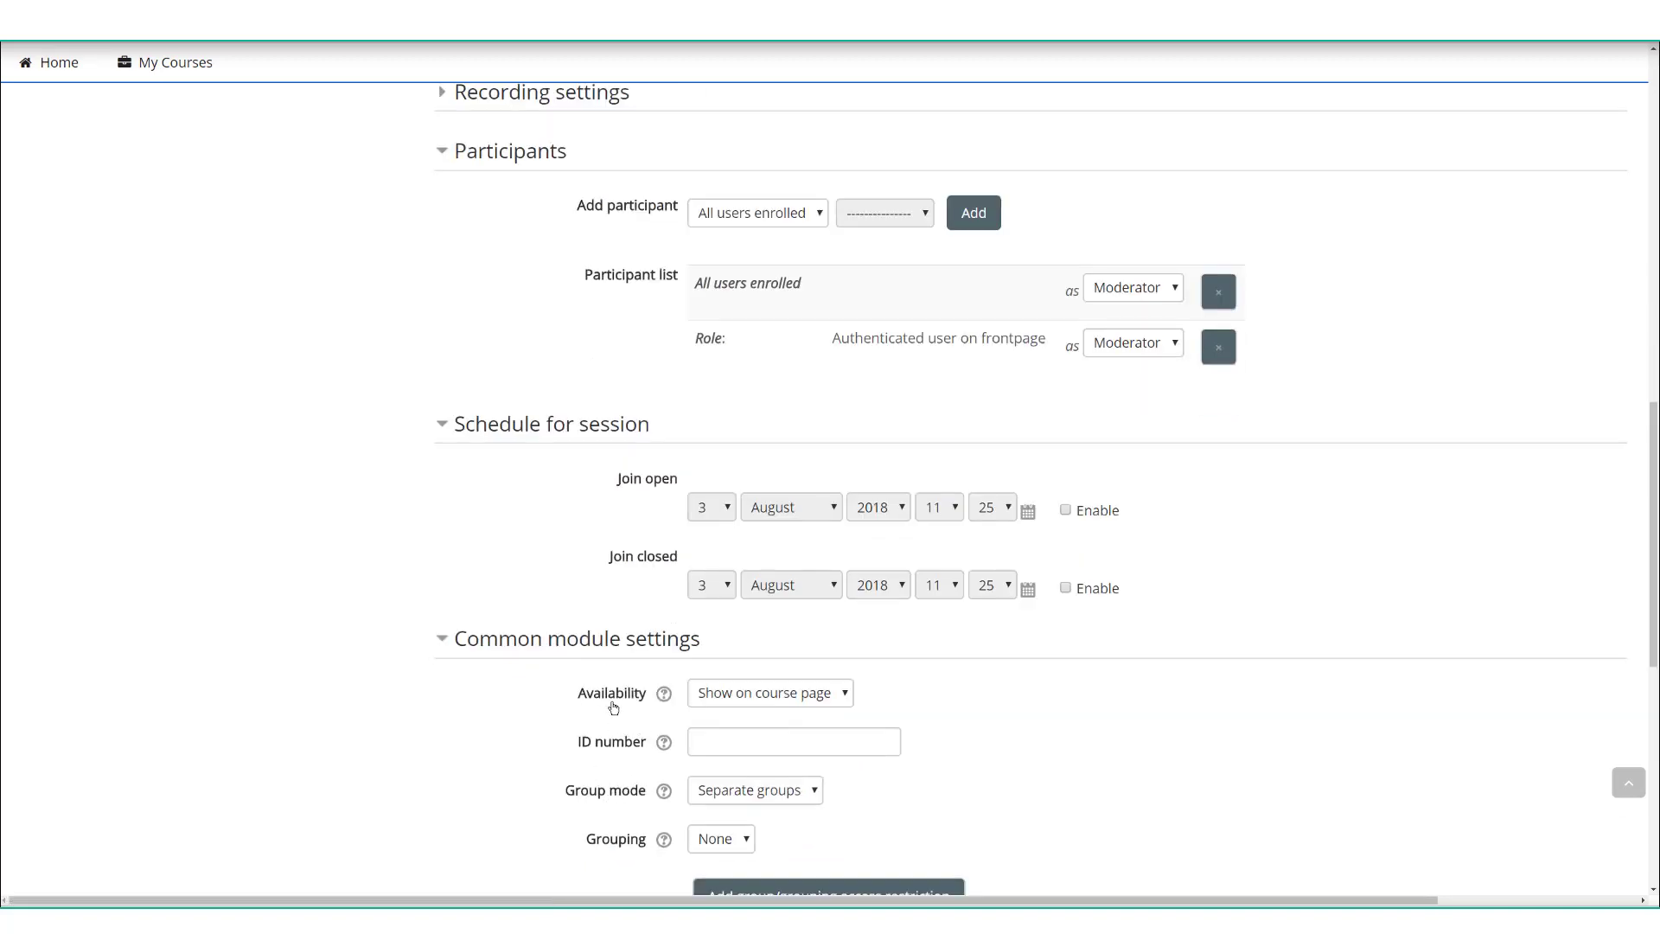
left_click(751, 697)
left_click(761, 721)
left_click(768, 800)
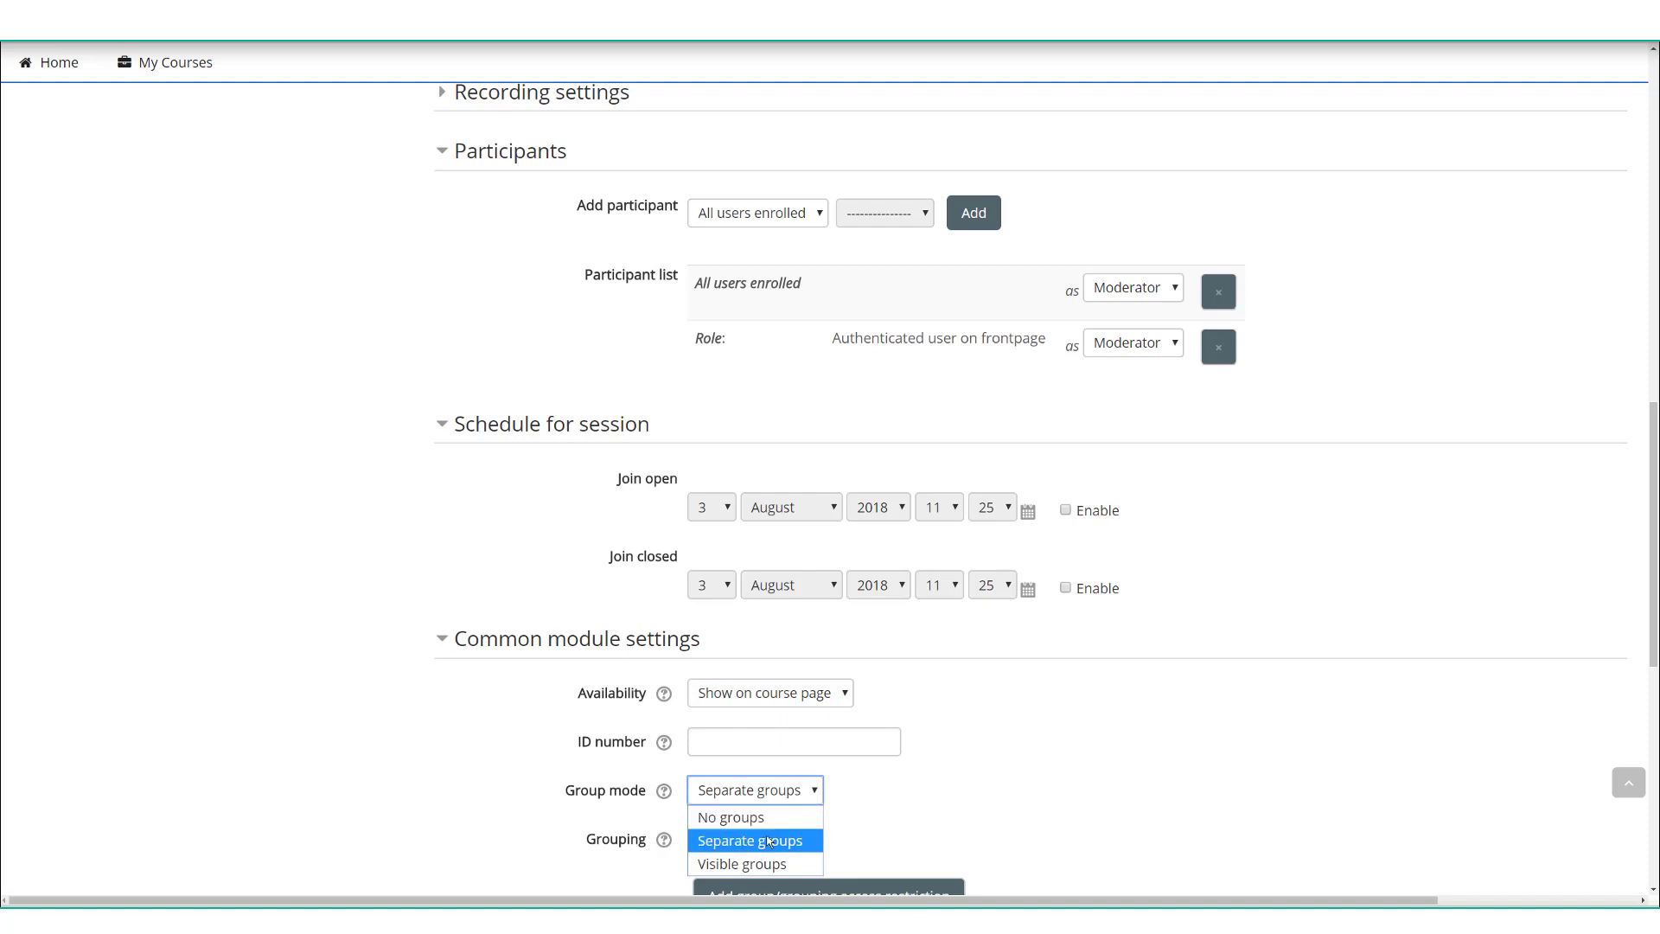
left_click(767, 840)
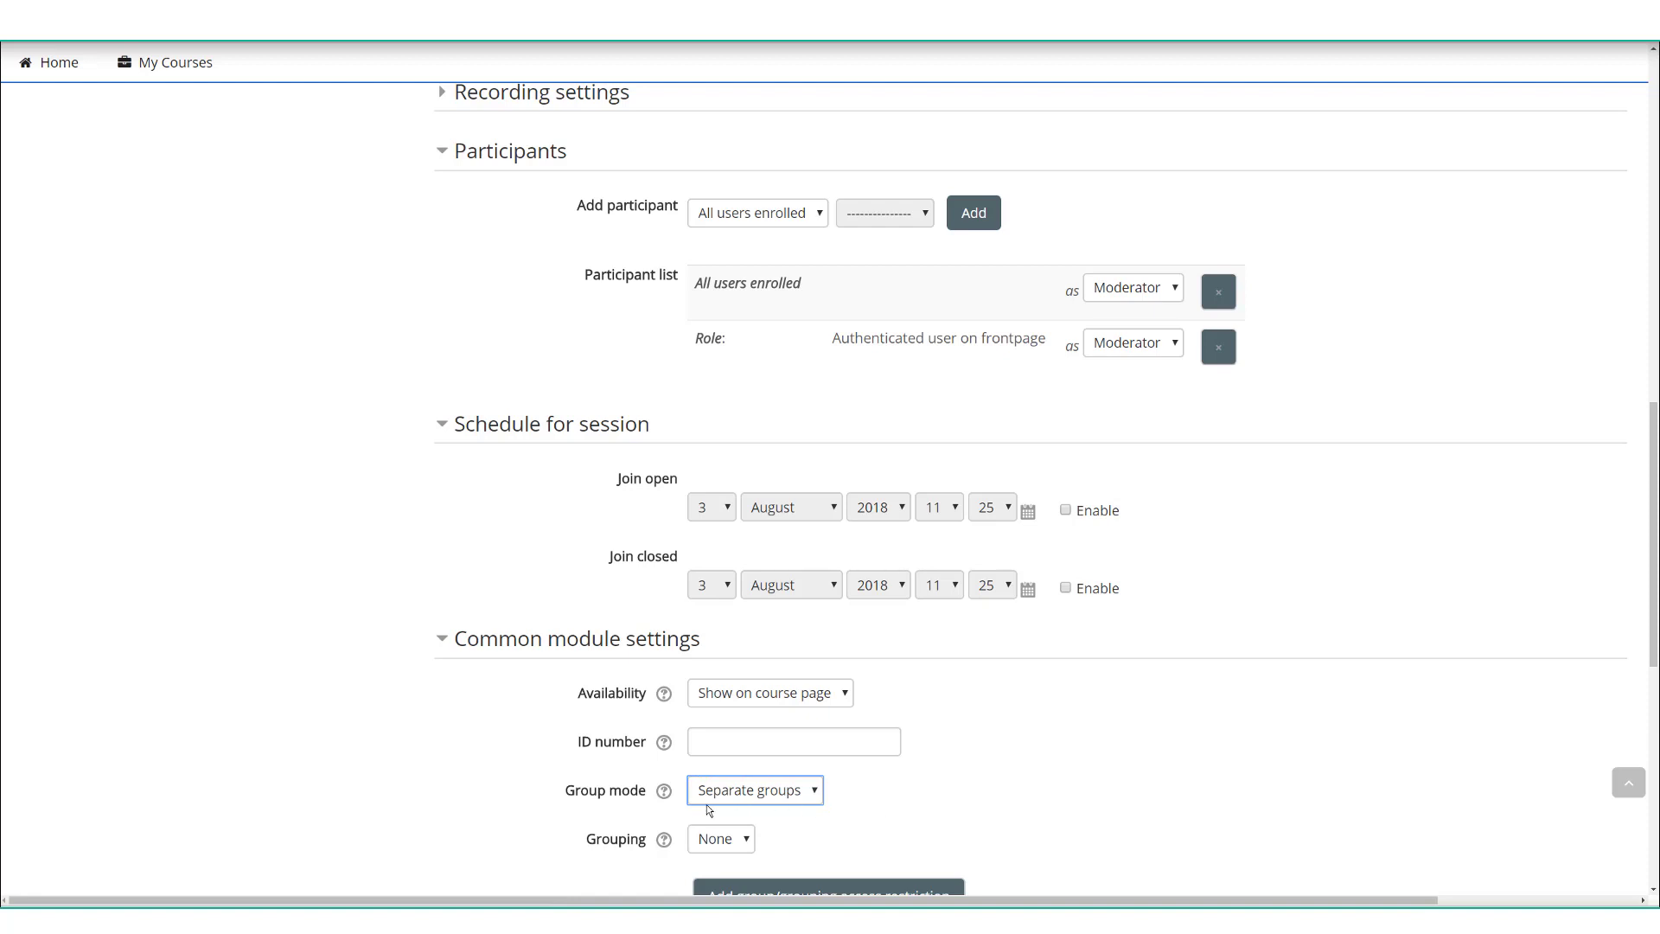
Step: Save the activity, return to the course page, and turn editing off
scroll(696, 782, "down", 3)
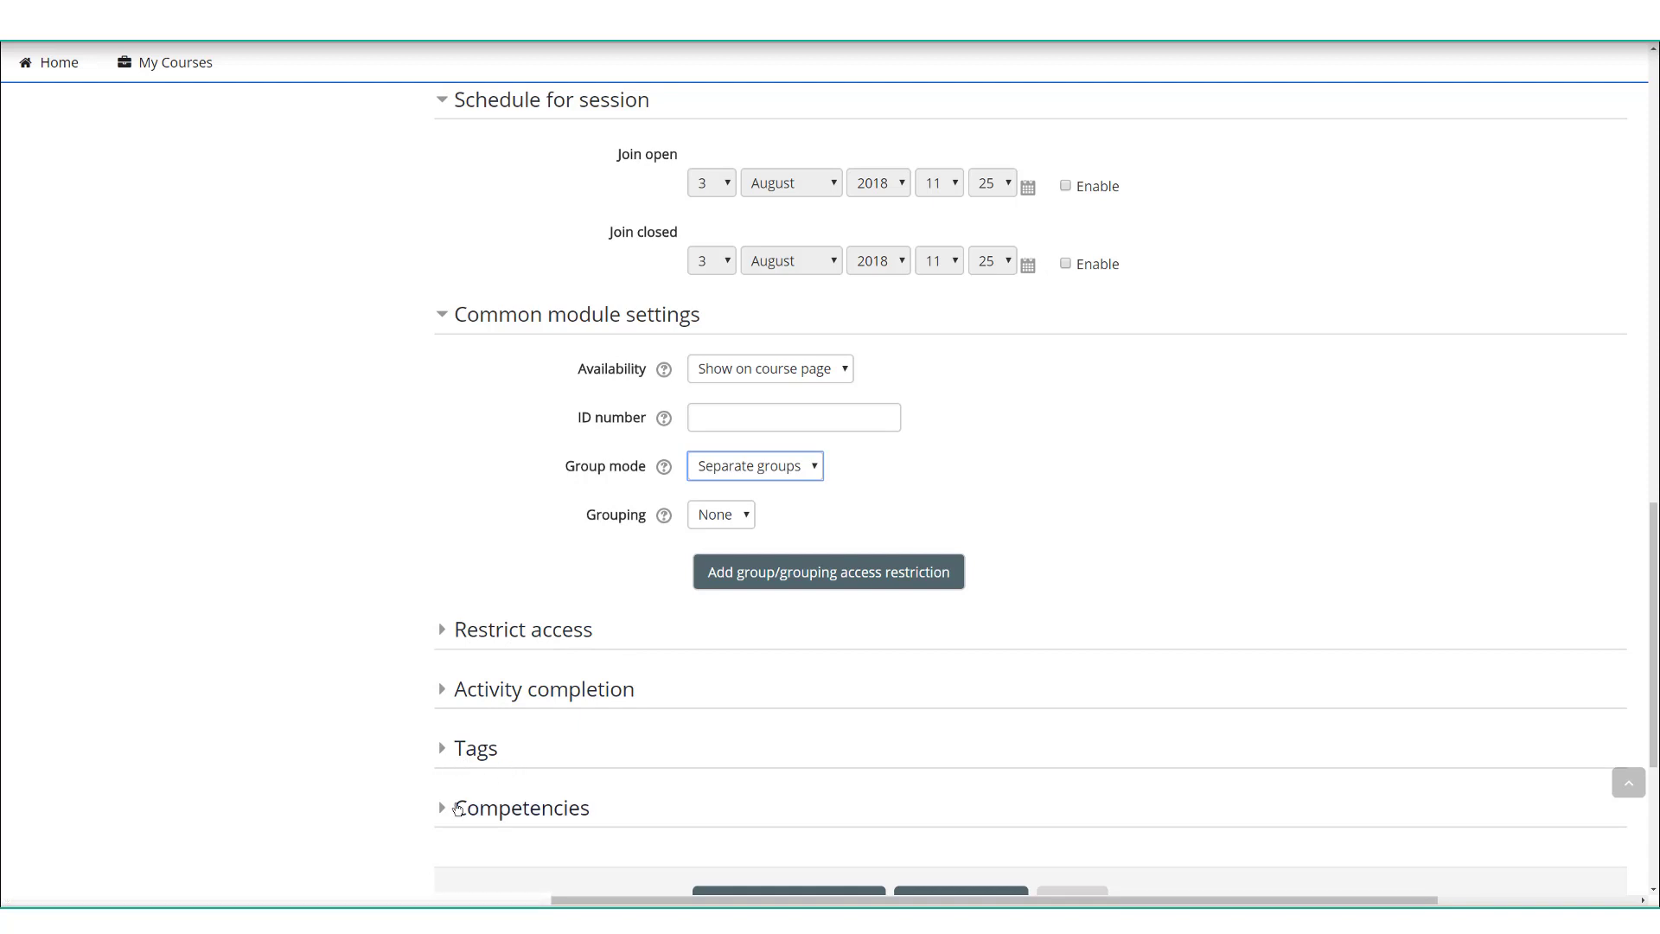
scroll(619, 827, "down", 2)
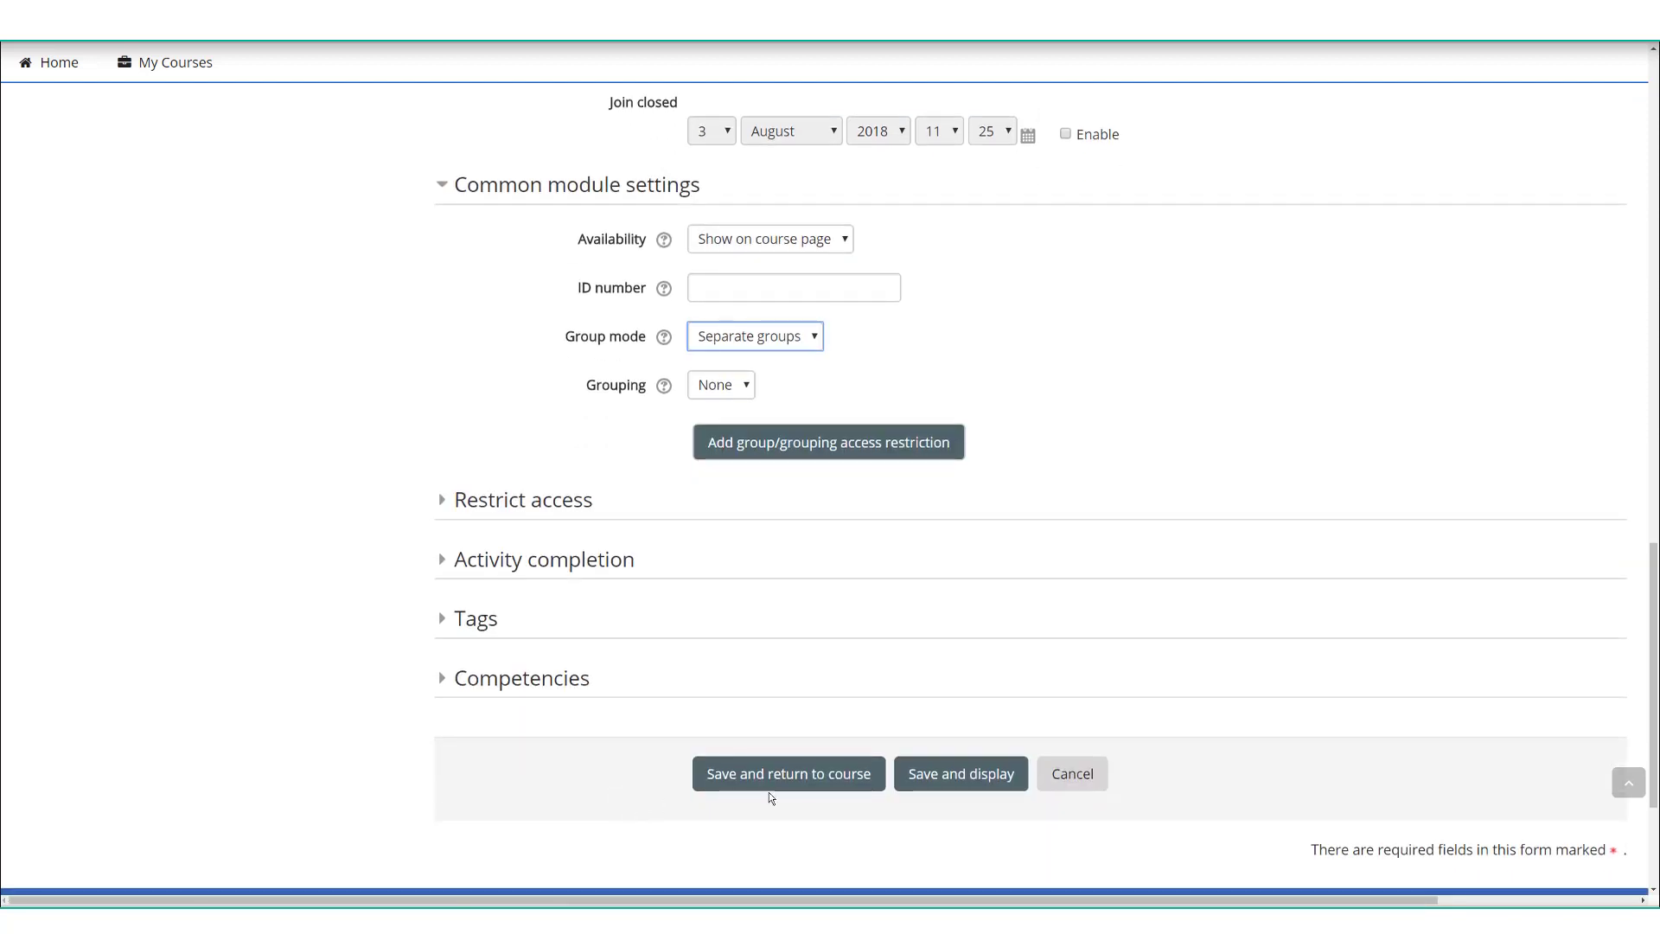
left_click(799, 778)
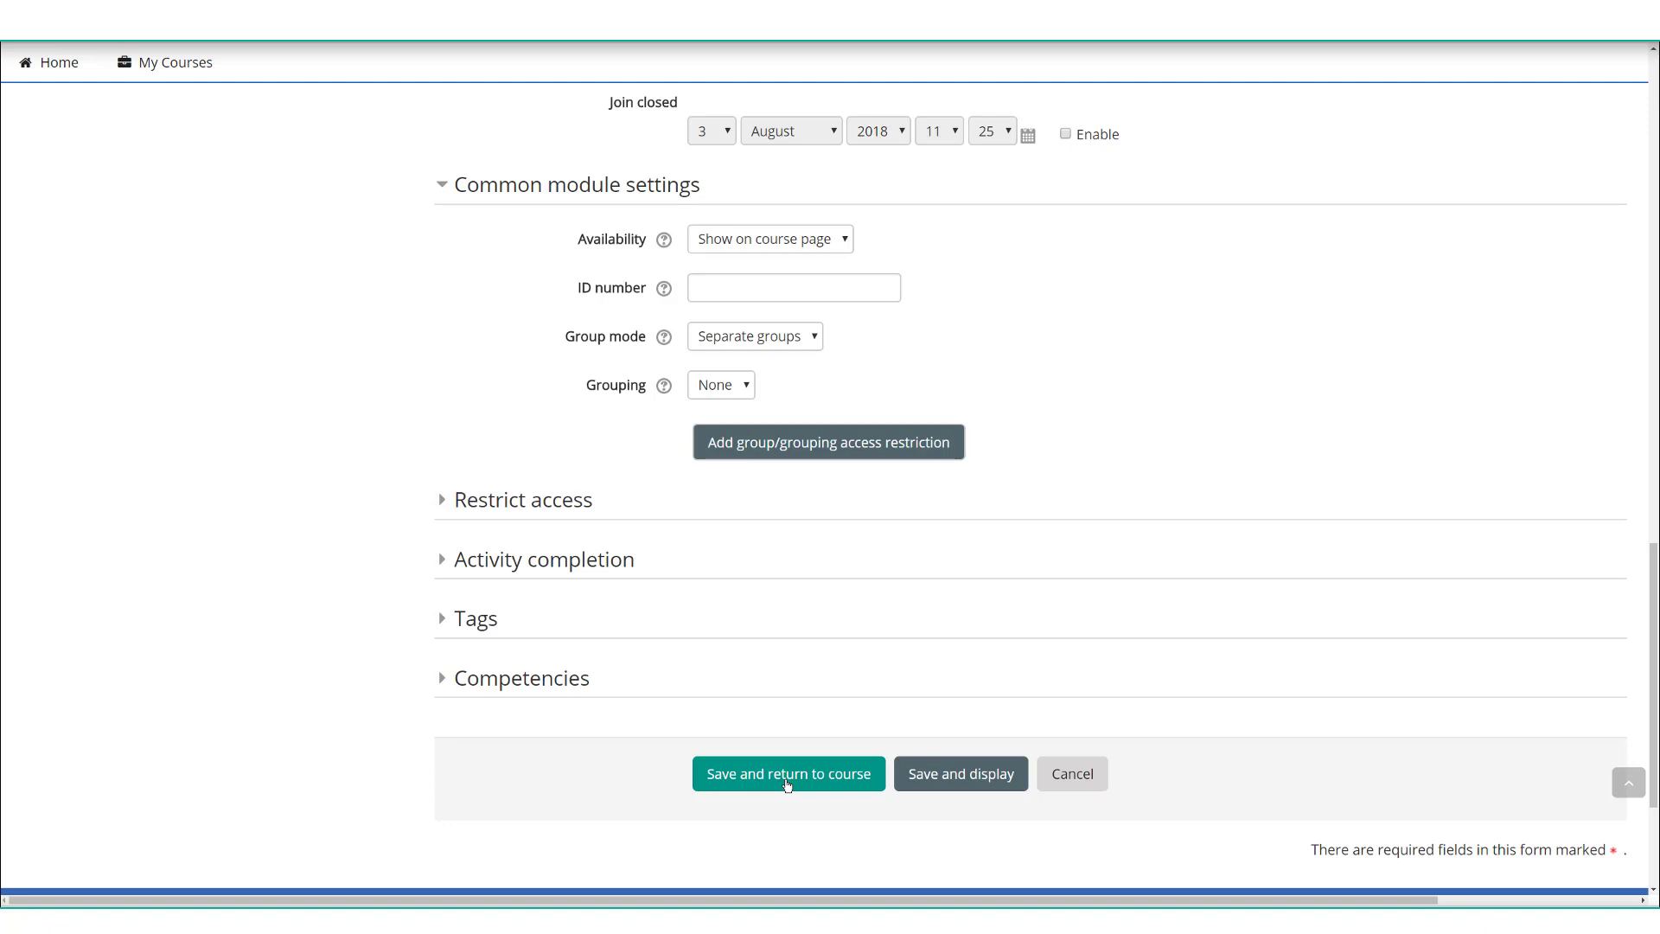
left_click(789, 779)
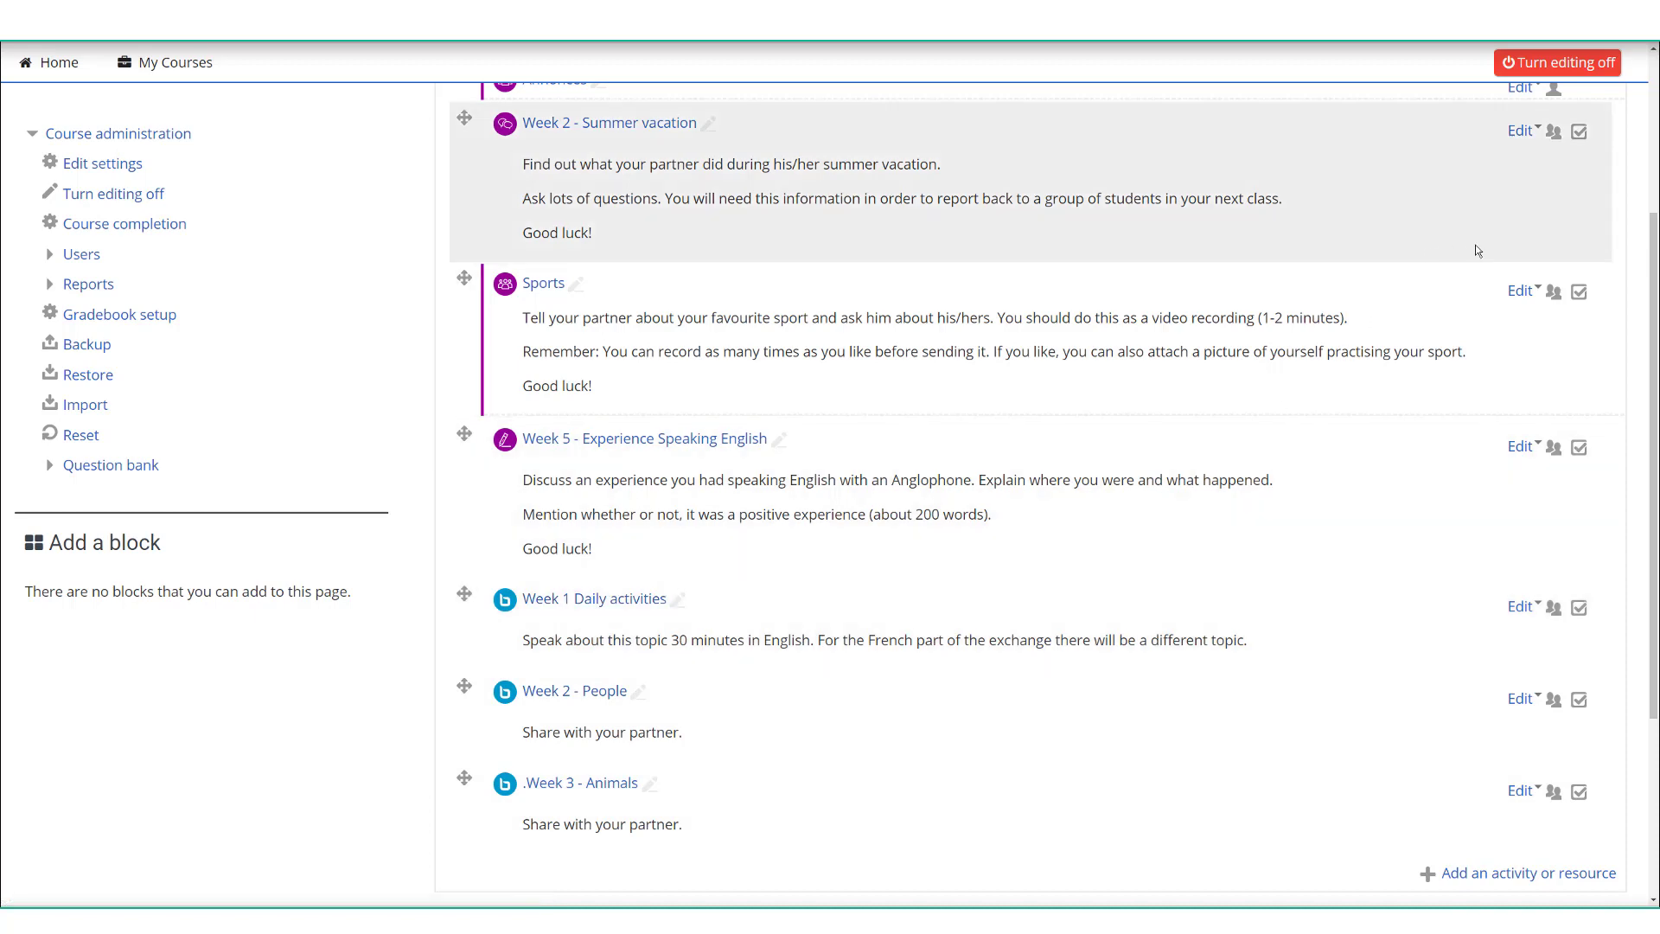
left_click(1538, 68)
left_click(1394, 261)
Step: Open the .Week 3 - Animals classroom from the course page and join its session
scroll(749, 544, "down", 7)
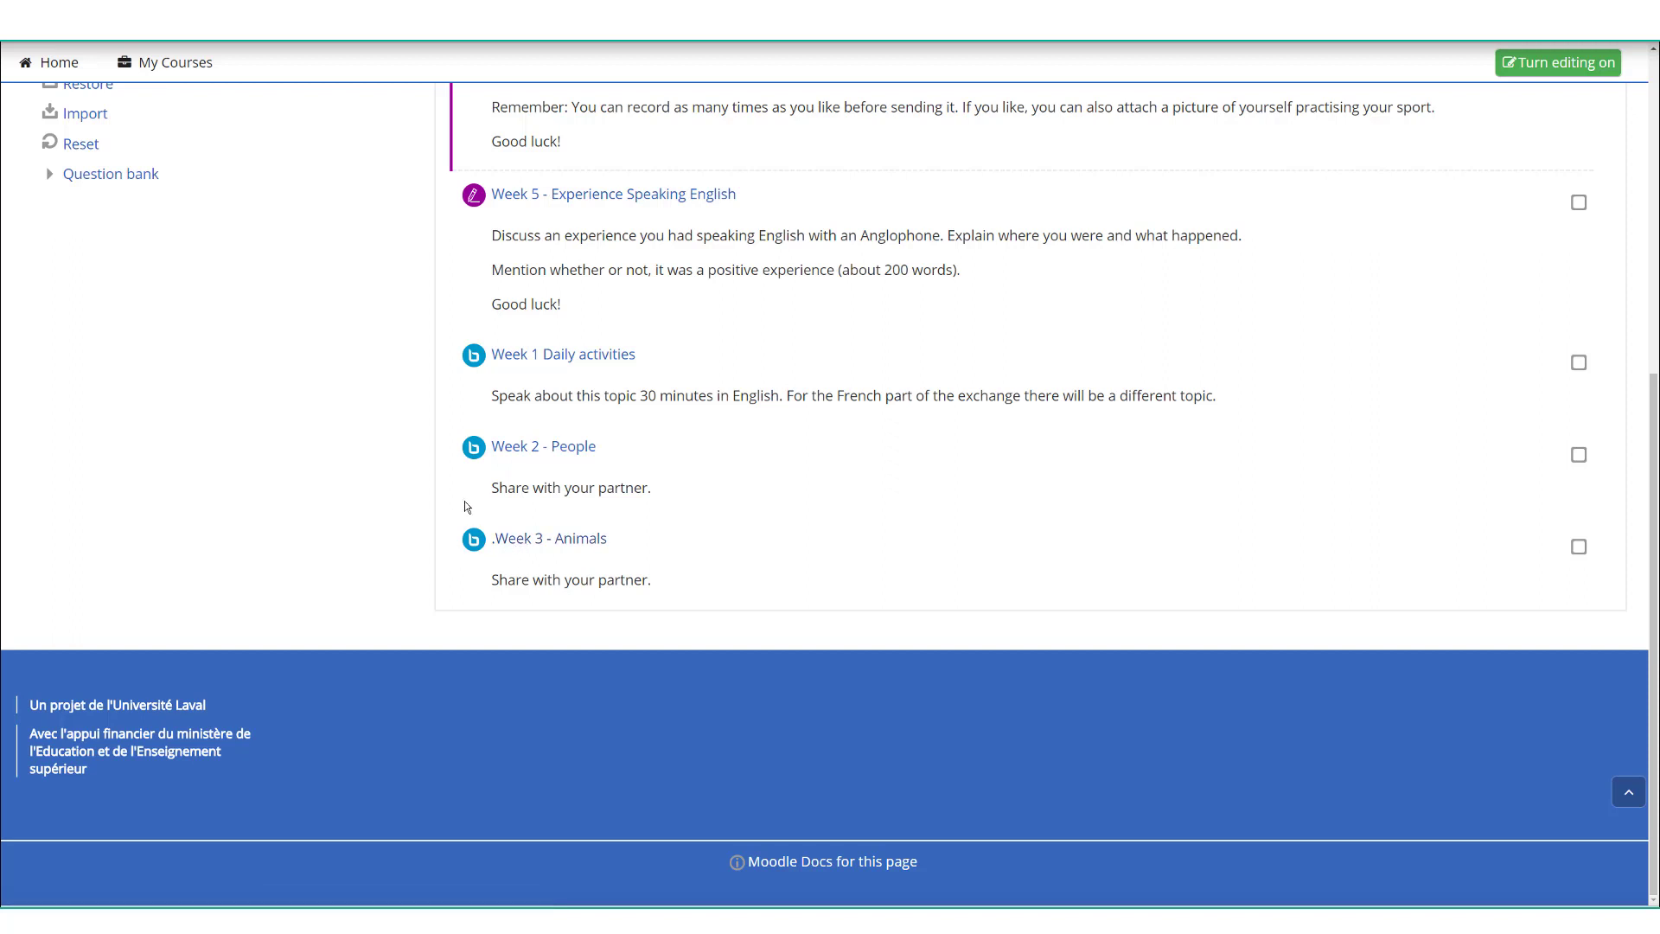
left_click(523, 538)
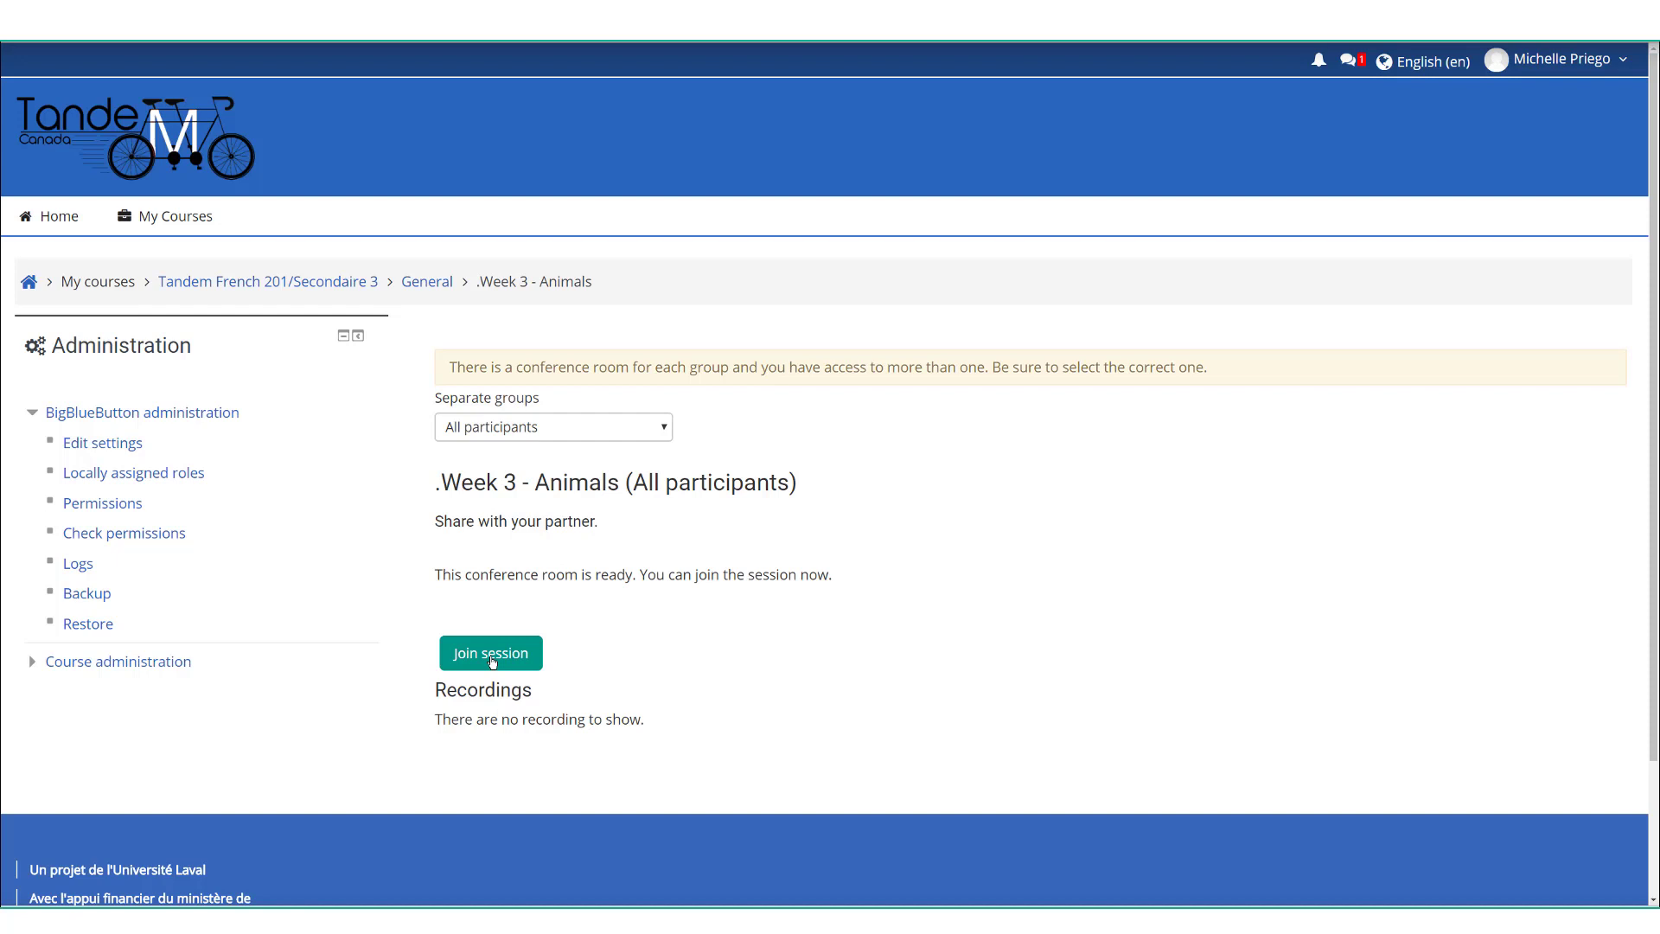
left_click(492, 660)
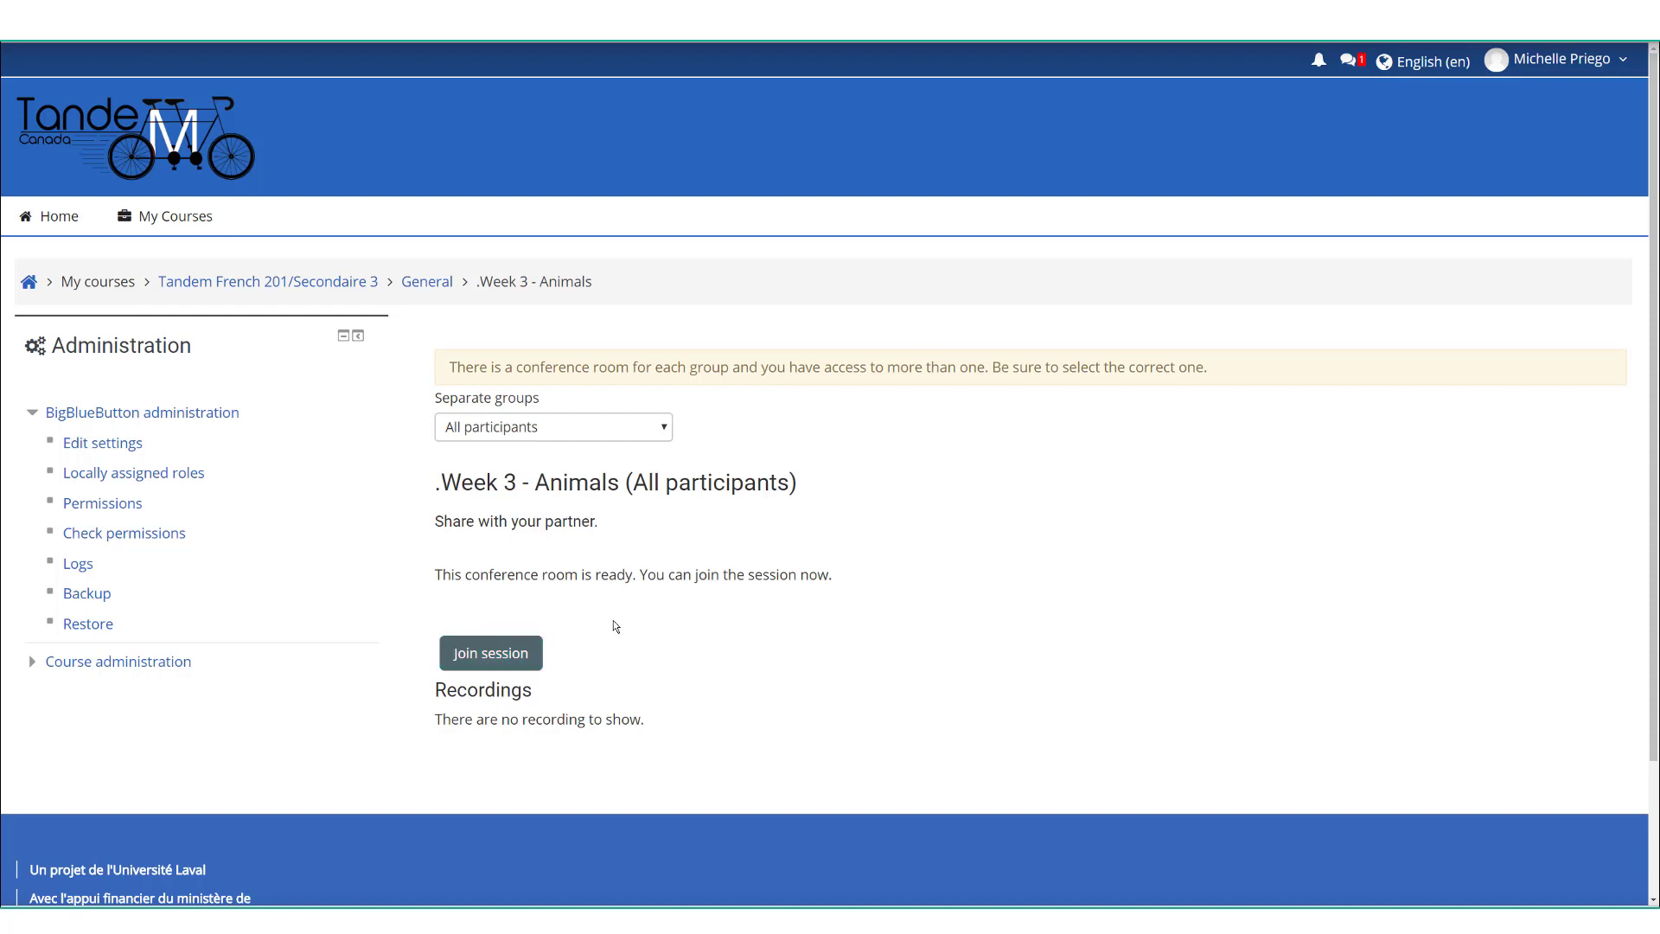